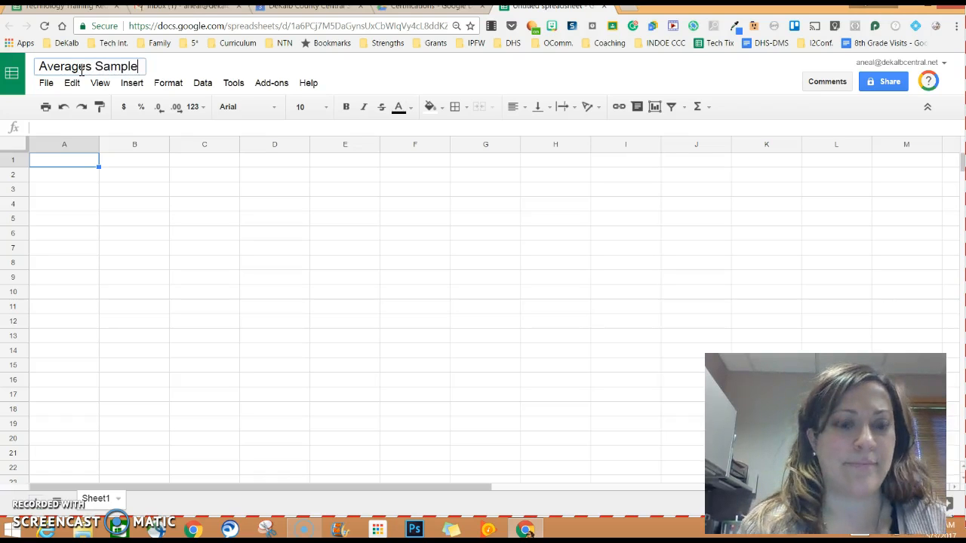
# Title the spreadsheet Averages Sample and enter the header Name in cell A1
pyautogui.write('ple')
pyautogui.press('Return')
pyautogui.click(57, 165)
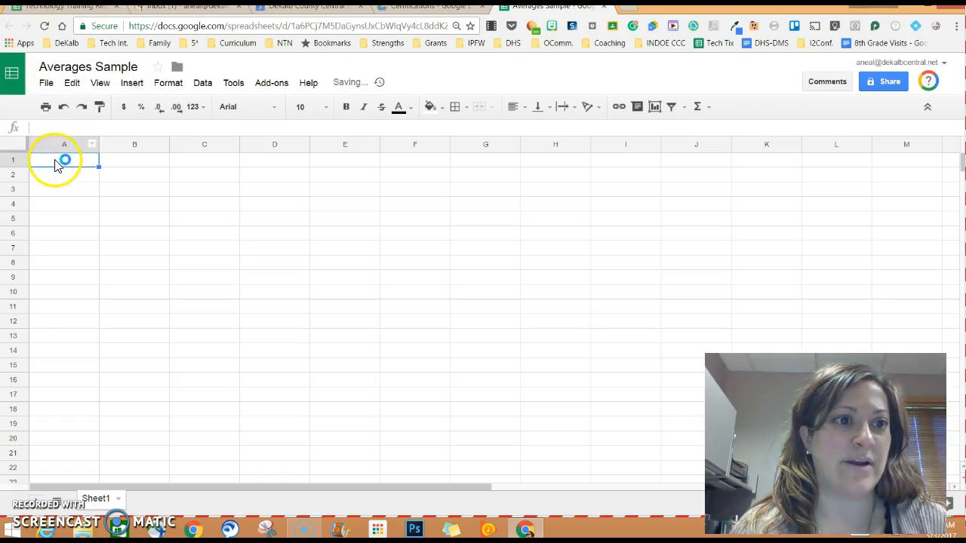
pyautogui.write('Name')
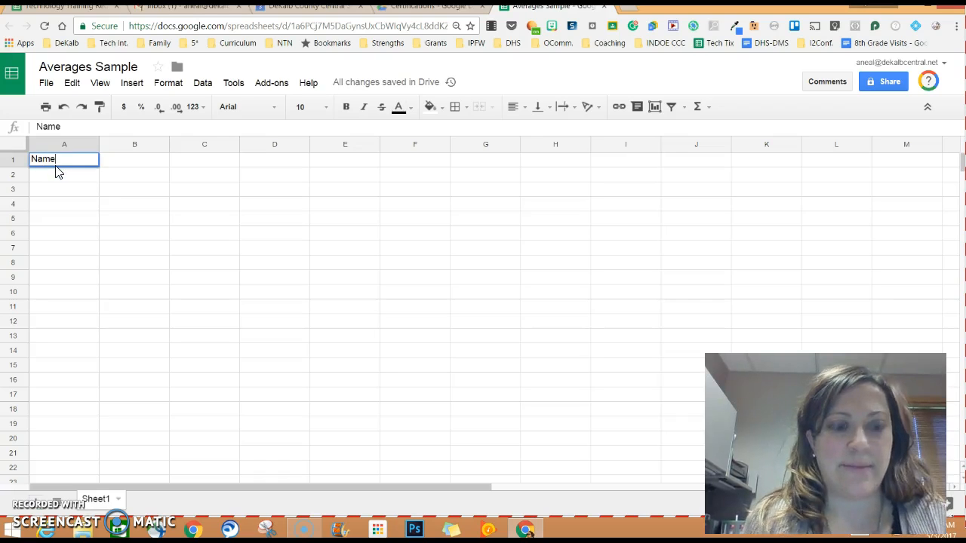
pyautogui.press('Tab')
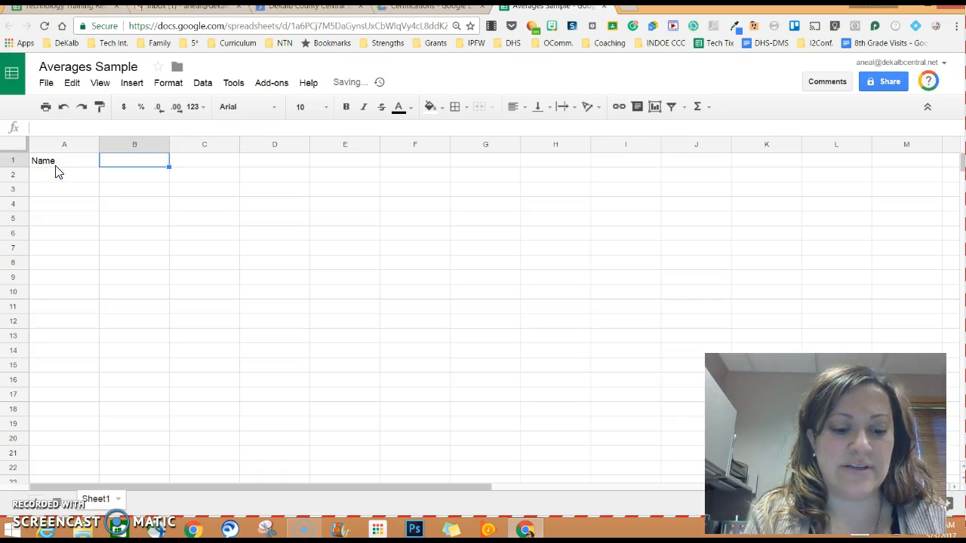
pyautogui.write('Grade')
pyautogui.press('Tab')
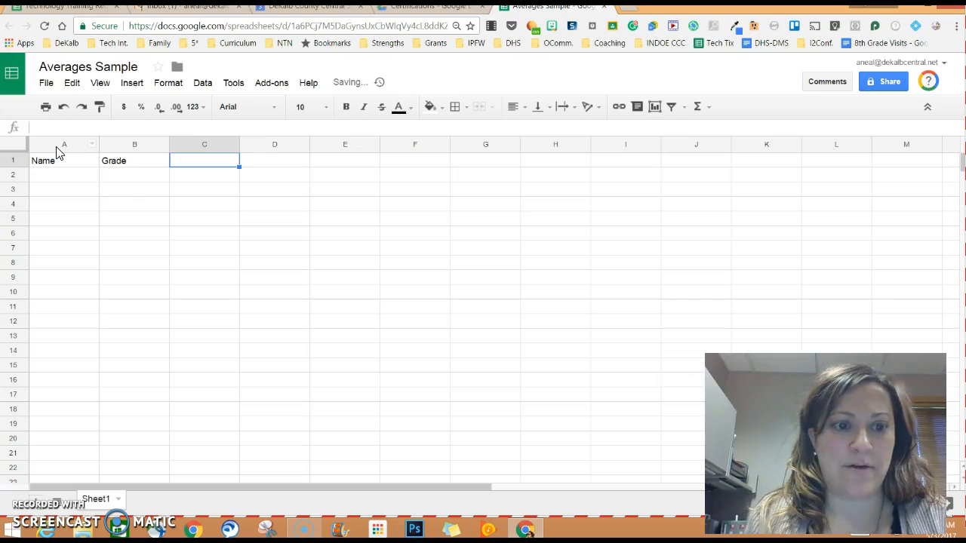
pyautogui.write('Av')
pyautogui.press('BackSpace')
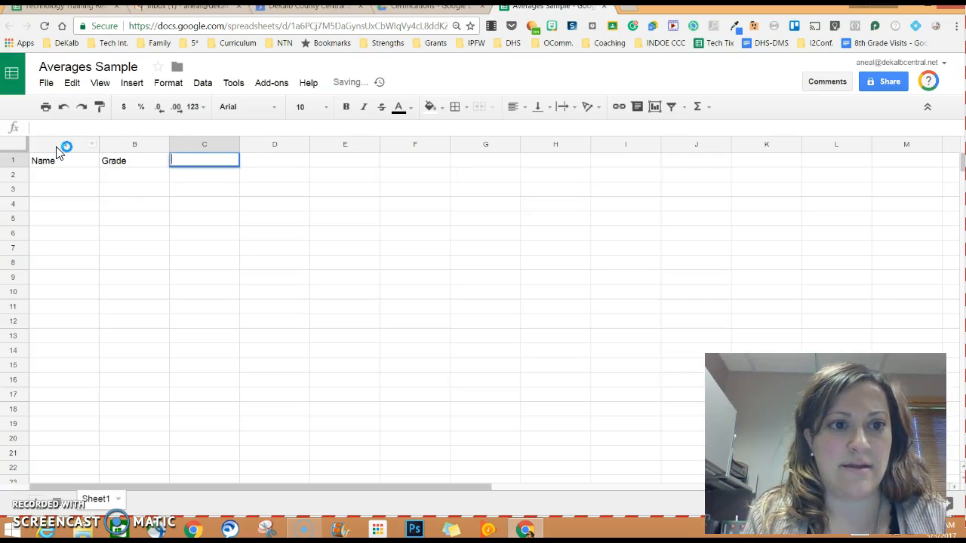
# Enter the column headers Test 1, Test 2 and Quiz in cells B1 to D1
pyautogui.press('Left')
pyautogui.write('Test 1')
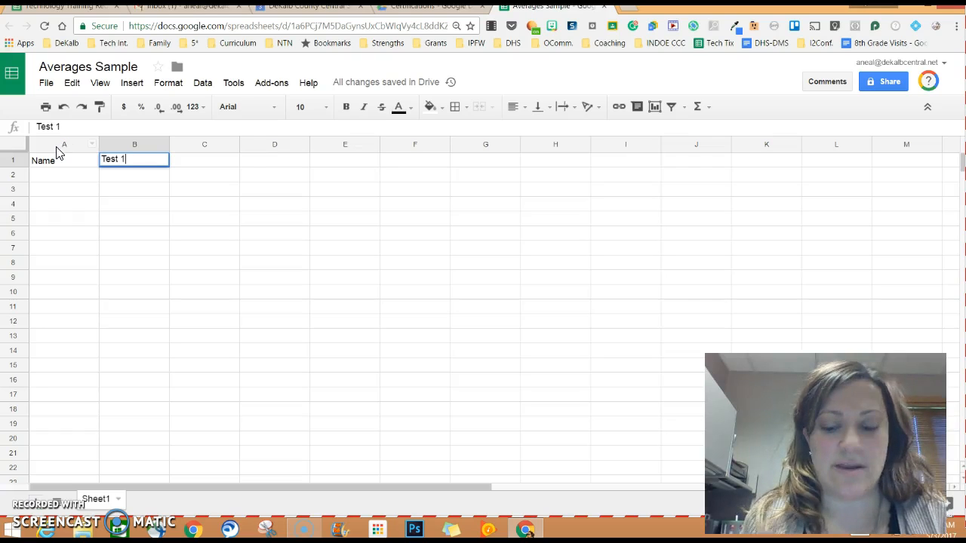
pyautogui.press('Tab')
pyautogui.write('Tes')
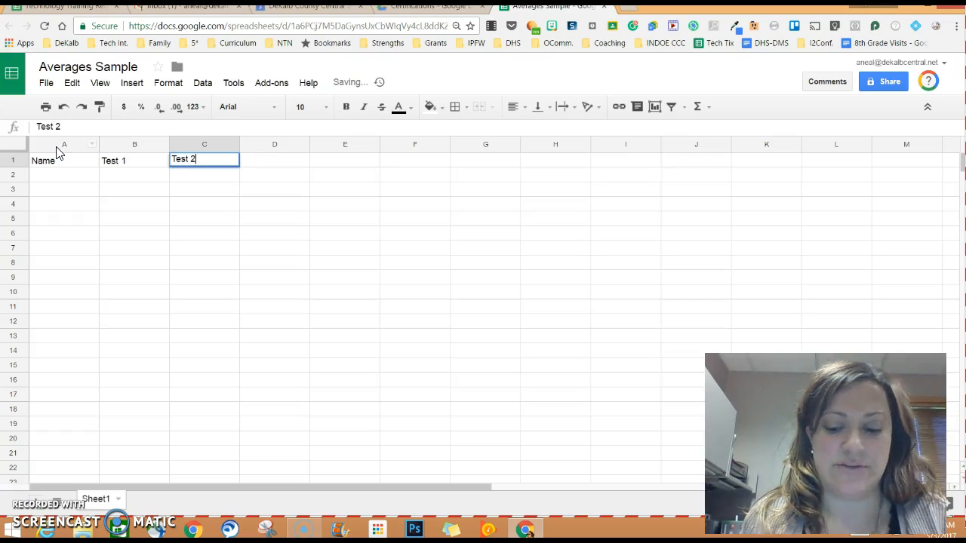
pyautogui.press('Tab')
pyautogui.write('Qu')
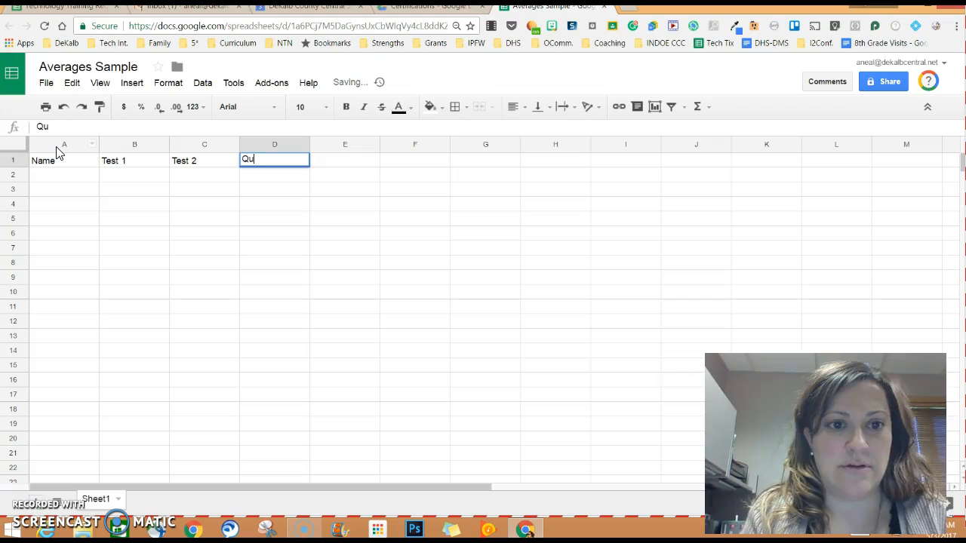
pyautogui.press('Tab')
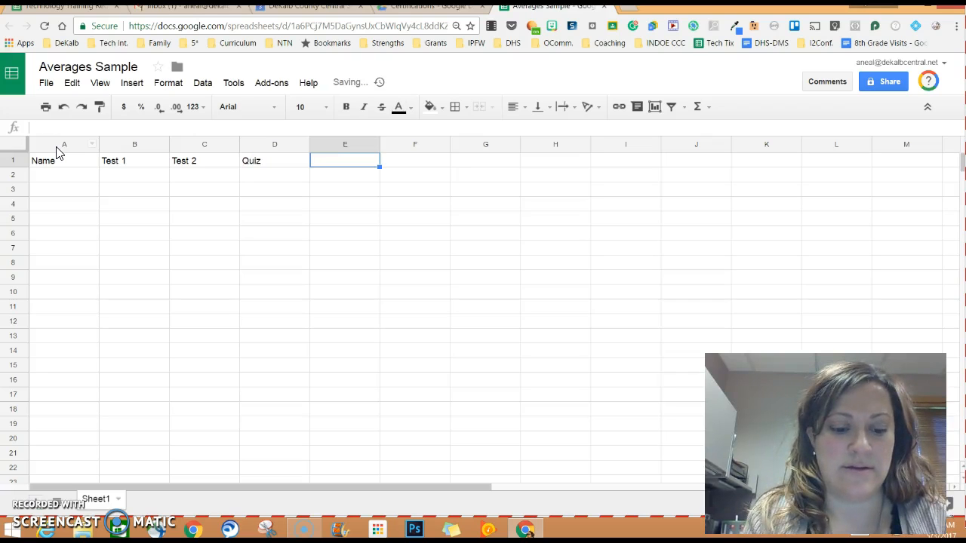
# List four student first names down the Name column in cells A2 to A5
pyautogui.press('Down')
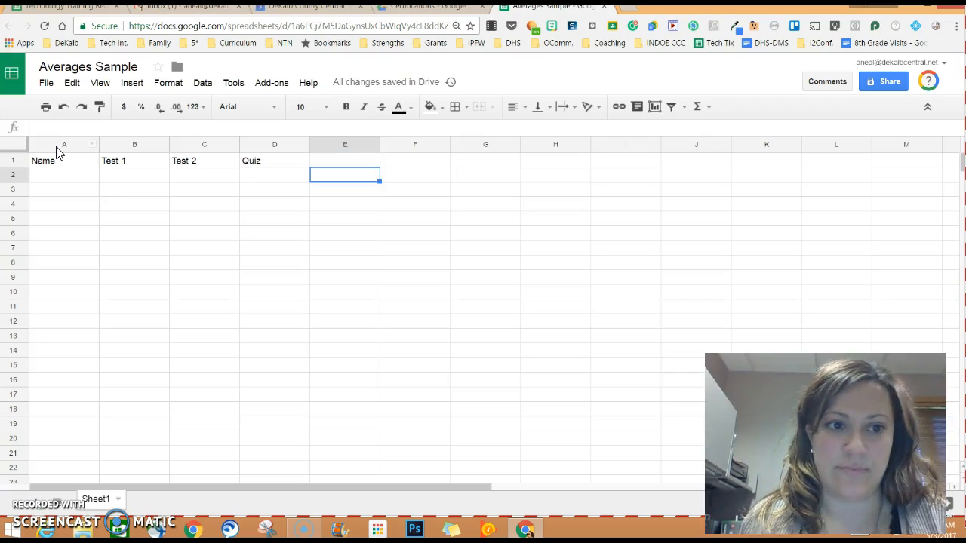
pyautogui.press('Left')
pyautogui.press('Left')
pyautogui.press('Left')
pyautogui.press('Left')
pyautogui.write('Bob')
pyautogui.press('Return')
pyautogui.write('s')
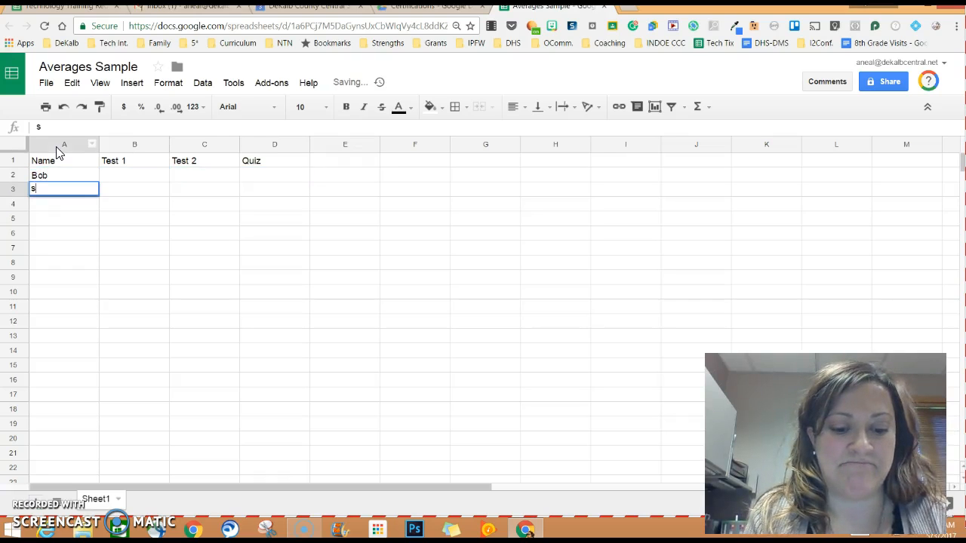
pyautogui.write('Sue')
pyautogui.press('Return')
pyautogui.write('Amy')
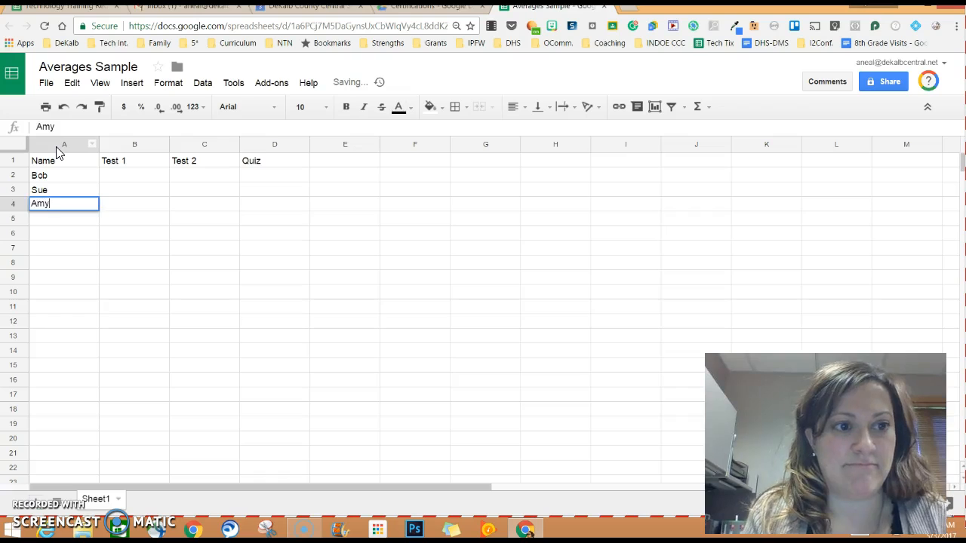
pyautogui.press('Return')
pyautogui.write('Norma')
pyautogui.press('Return')
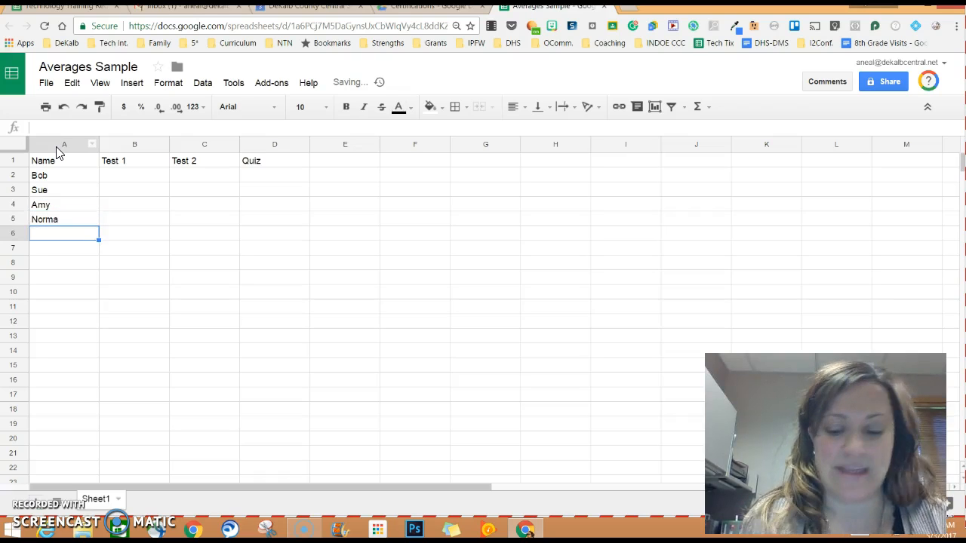
# Enter the first student's scores in row 2: Test 1 88, Test 2 65 and Quiz 23
pyautogui.press('Up')
pyautogui.press('Up')
pyautogui.press('Up')
pyautogui.press('Up')
pyautogui.press('Right')
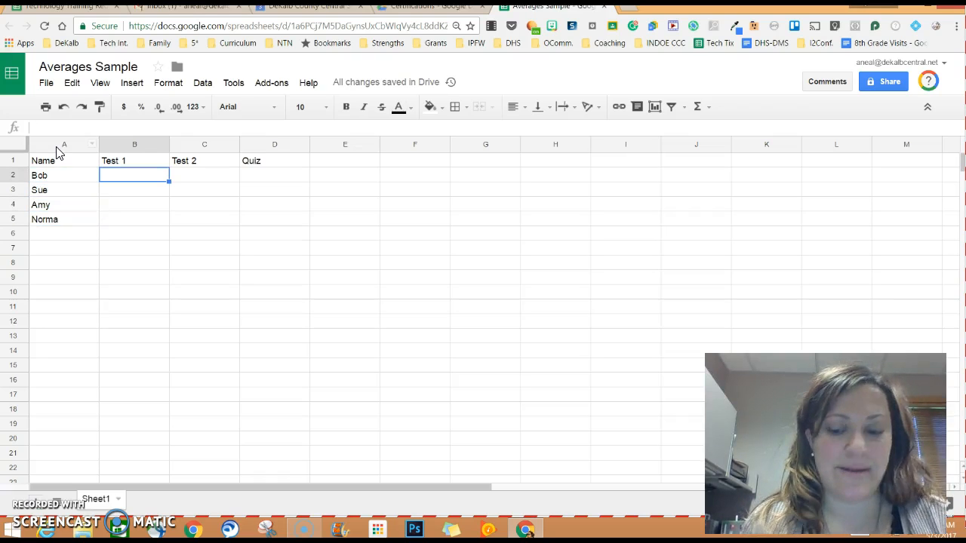
pyautogui.write('88')
pyautogui.press('Tab')
pyautogui.write('65')
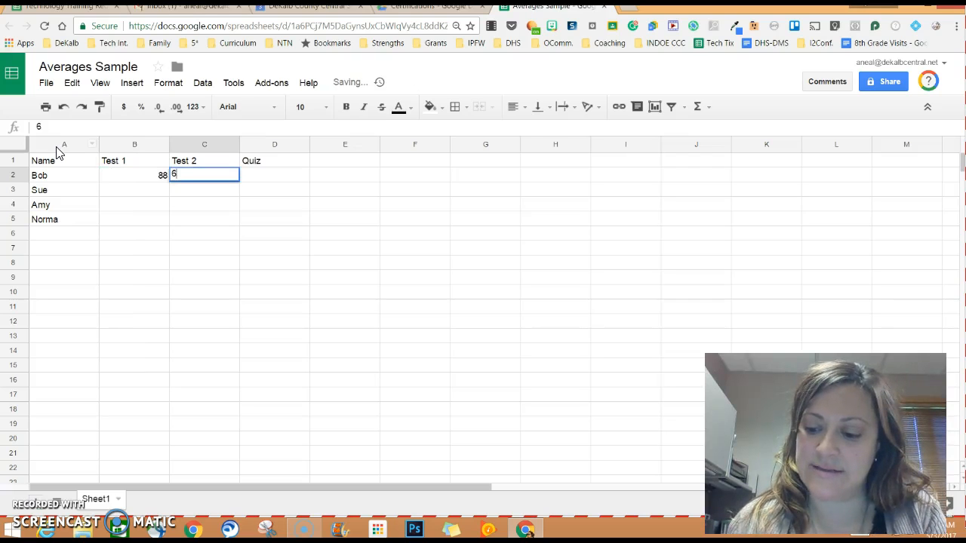
pyautogui.press('Tab')
pyautogui.write('23')
pyautogui.press('Tab')
# Enter the second student's scores in row 3: Test 1 22, Test 2 90 and Quiz 44
pyautogui.press('Left')
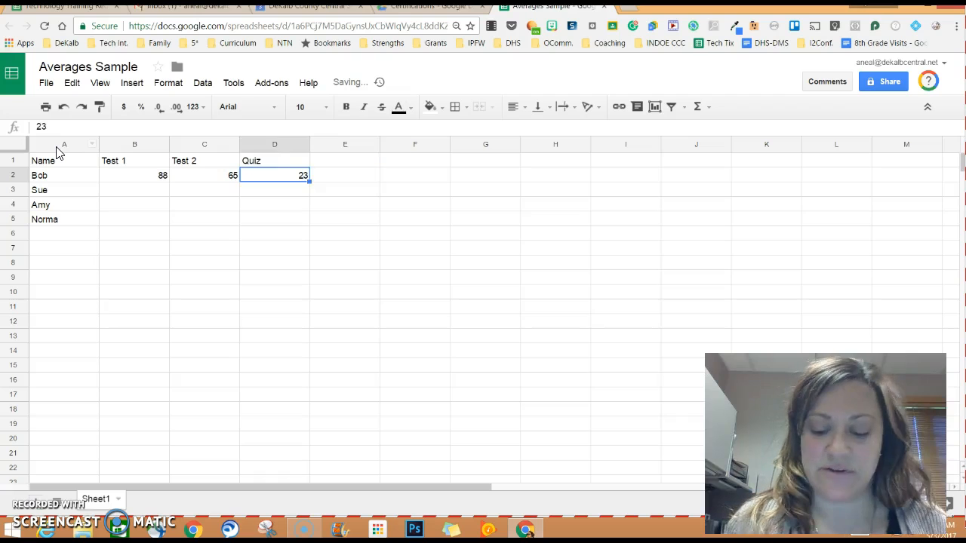
pyautogui.press('Left')
pyautogui.press('Left')
pyautogui.press('Down')
pyautogui.write('22')
pyautogui.press('Tab')
pyautogui.write('9')
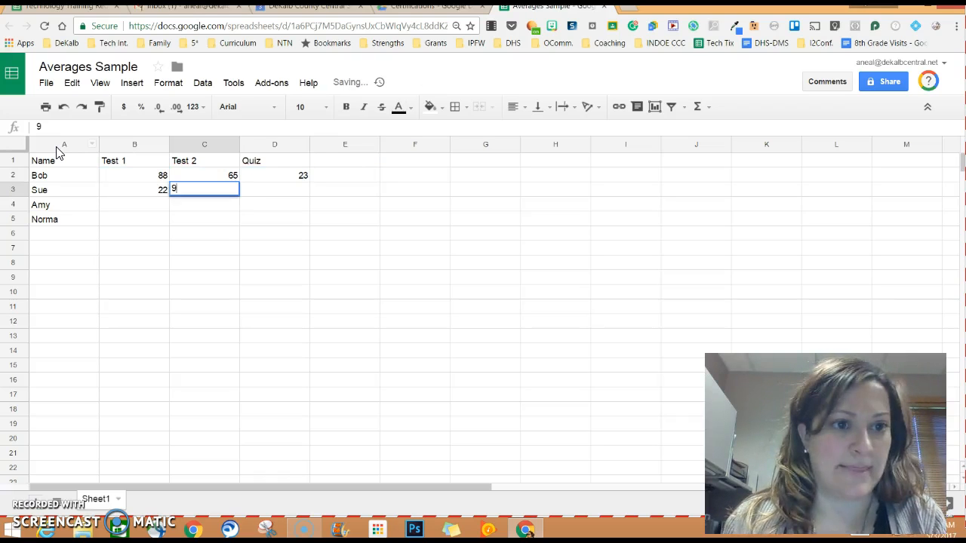
pyautogui.write('0')
pyautogui.press('Tab')
pyautogui.write('44')
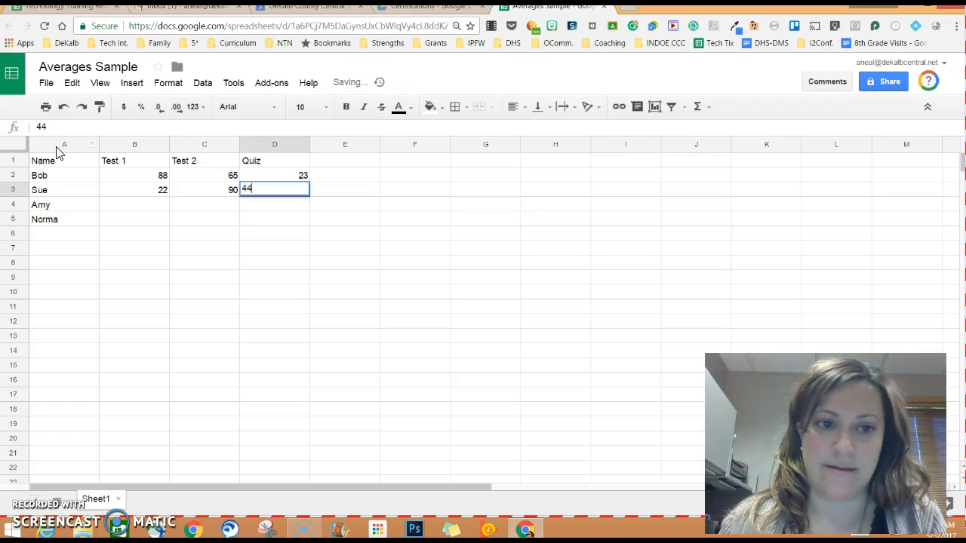
pyautogui.press('Tab')
# Enter the third student's scores in row 4: Test 1 55, Test 2 56 and Quiz 100
pyautogui.press('Down')
pyautogui.press('Left')
pyautogui.press('Left')
pyautogui.press('Left')
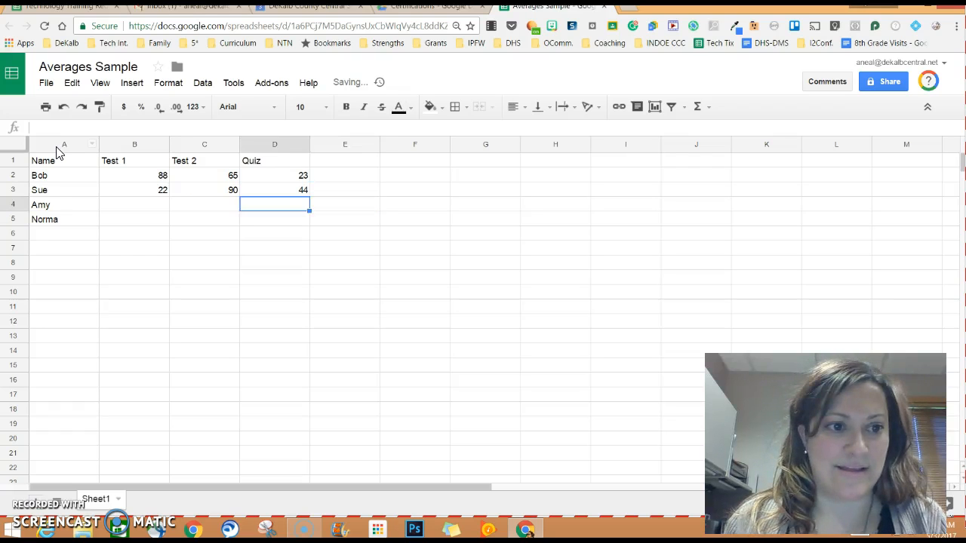
pyautogui.write('55')
pyautogui.press('Tab')
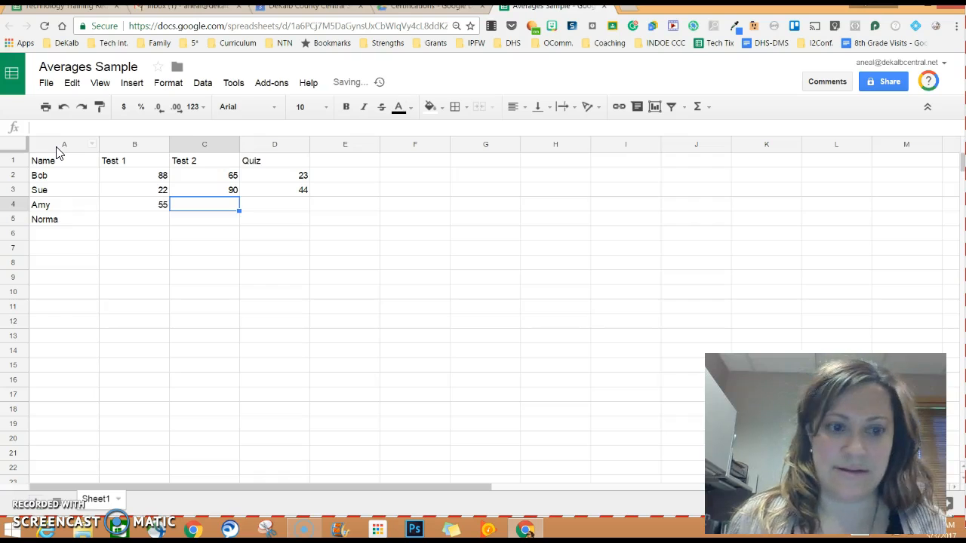
pyautogui.write('56')
pyautogui.press('Tab')
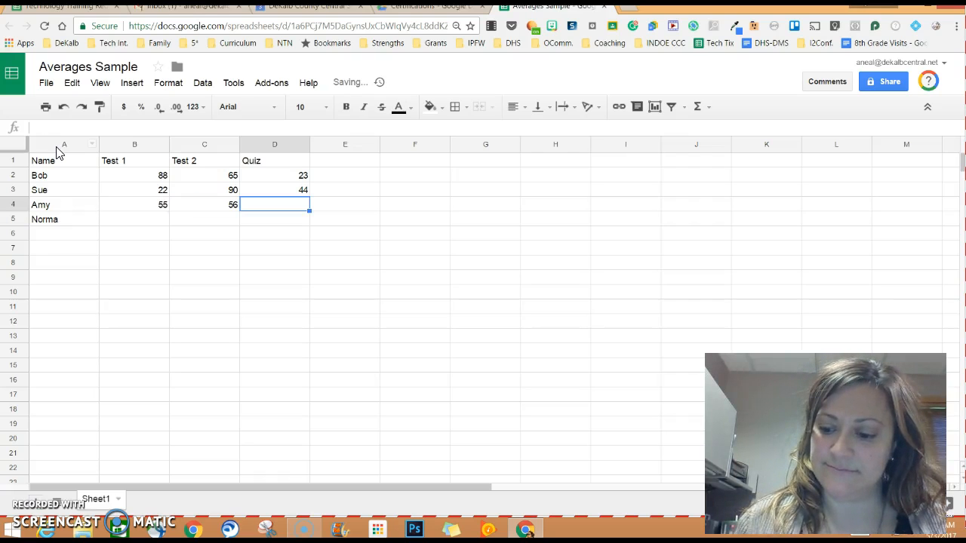
pyautogui.write('100')
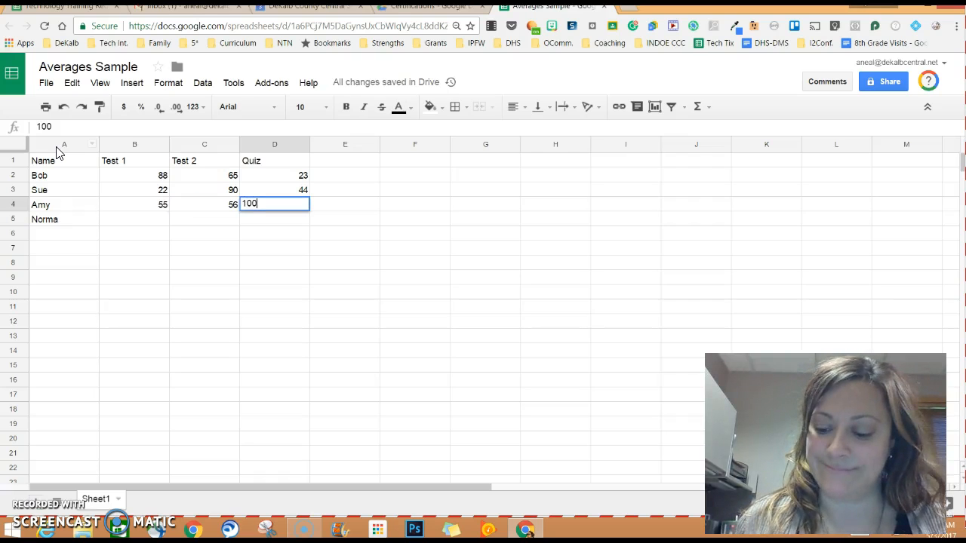
pyautogui.press('Return')
# Enter a score of 100 for Test 1, Test 2 and Quiz in row 5 for the fourth student
pyautogui.write('100')
pyautogui.press('Tab')
pyautogui.write('2')
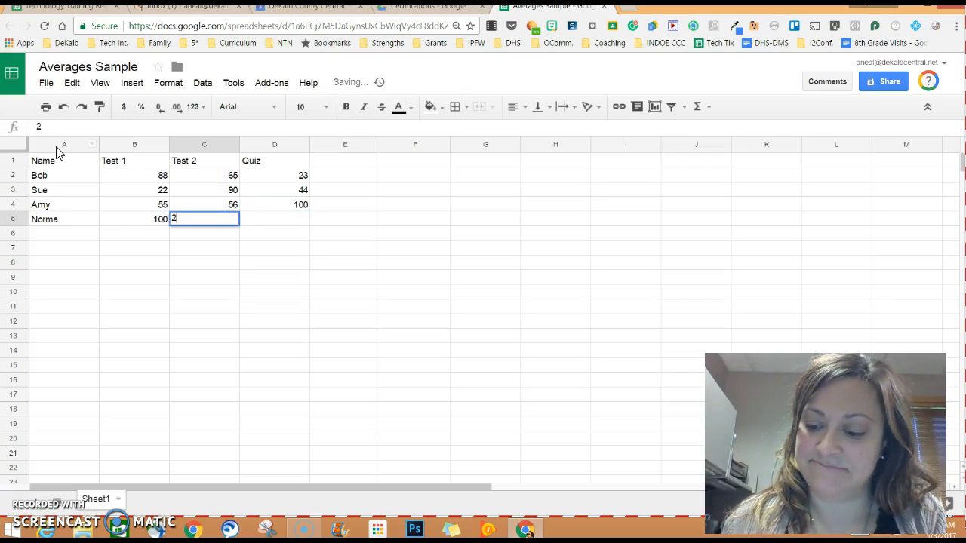
pyautogui.write('00')
pyautogui.press('Tab')
pyautogui.write('100')
pyautogui.press('Tab')
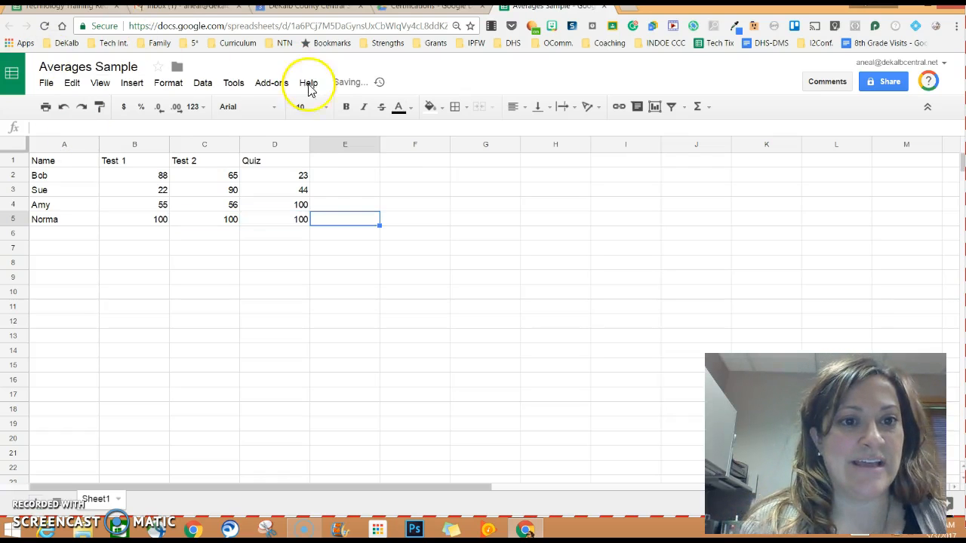
# Add the column header Average in cell E1
pyautogui.click(365, 166)
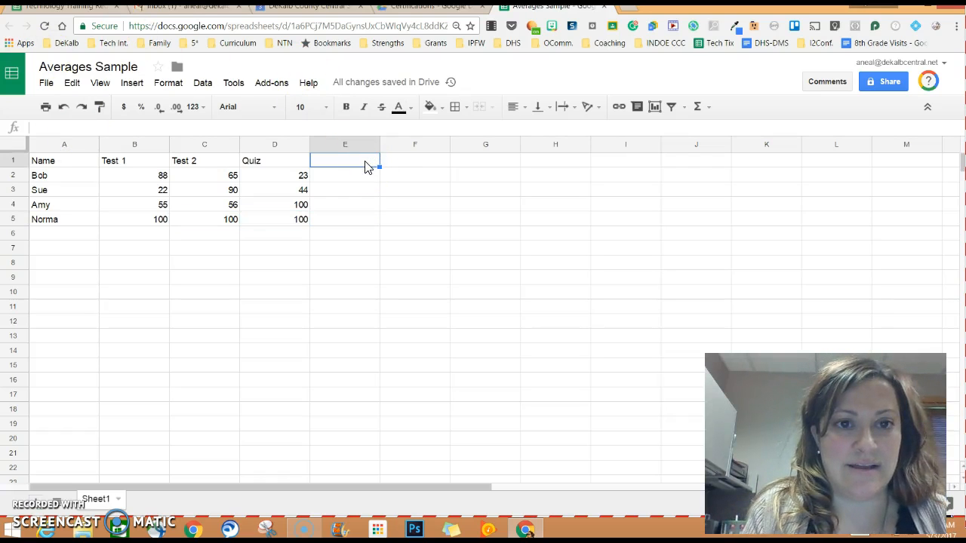
pyautogui.click(359, 163)
pyautogui.write('Average')
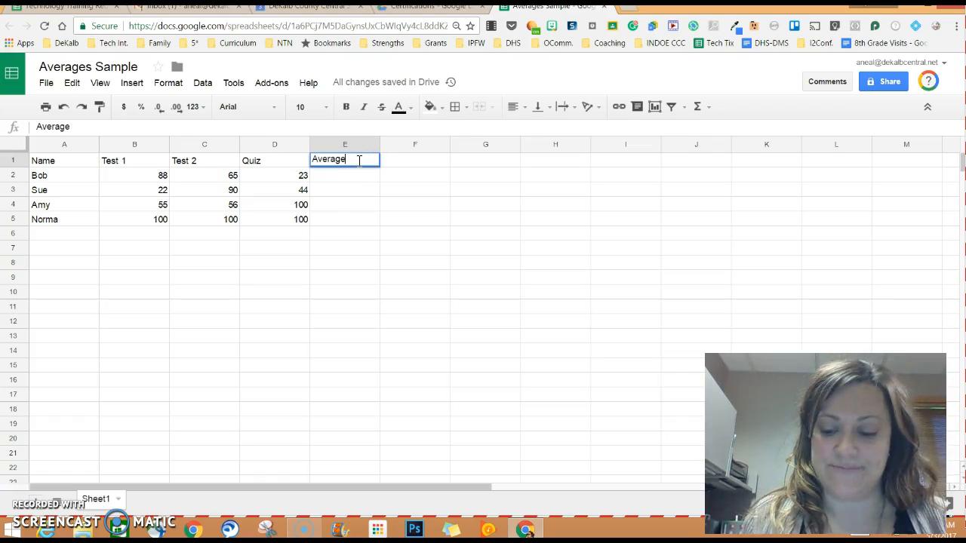
pyautogui.press('Return')
# Calculate the first student's average in E2 with the AVERAGE function over the range B2:D2
pyautogui.click(361, 177)
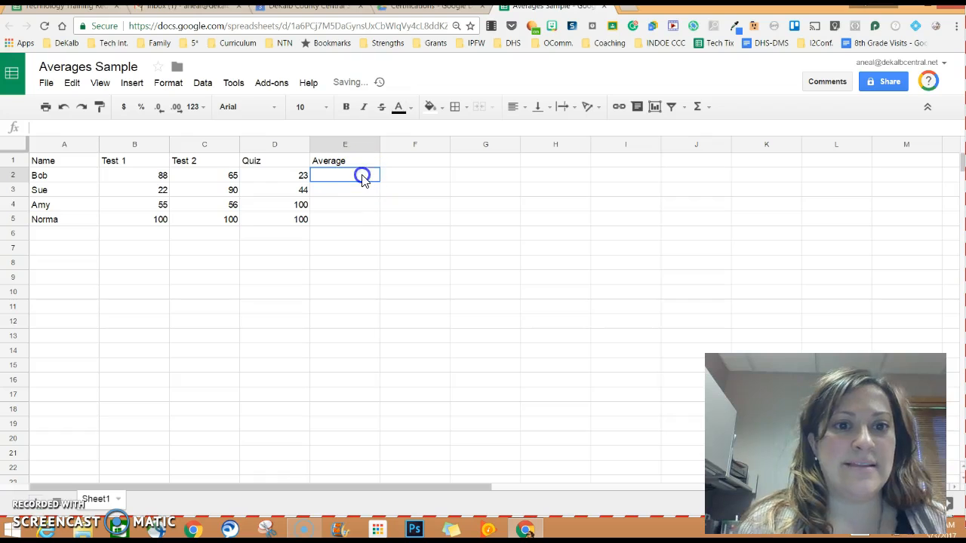
pyautogui.click(340, 179)
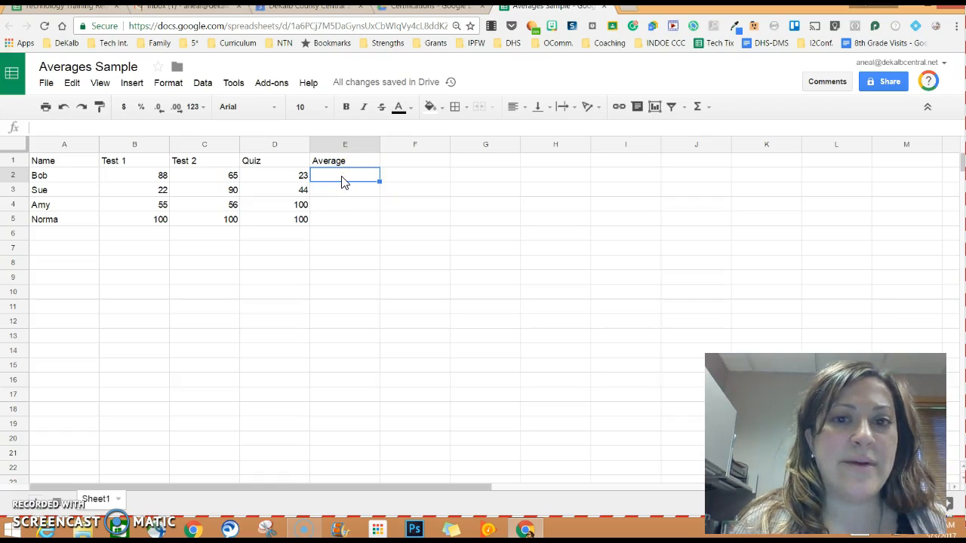
pyautogui.click(710, 108)
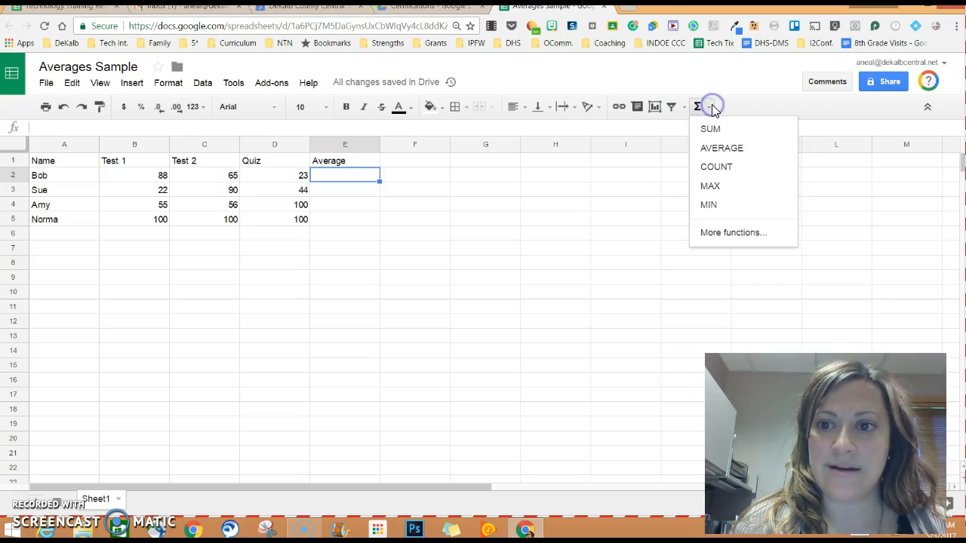
pyautogui.click(739, 158)
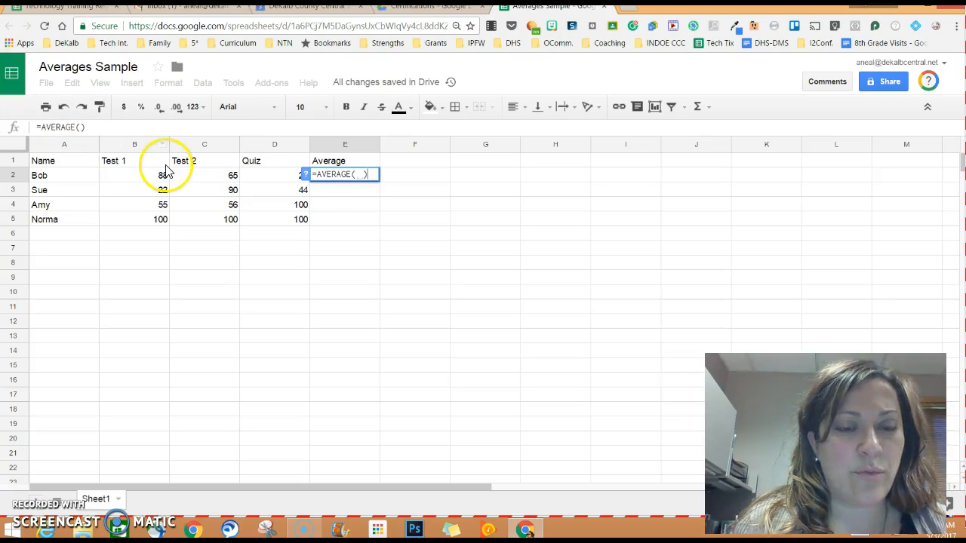
pyautogui.moveTo(360, 180)
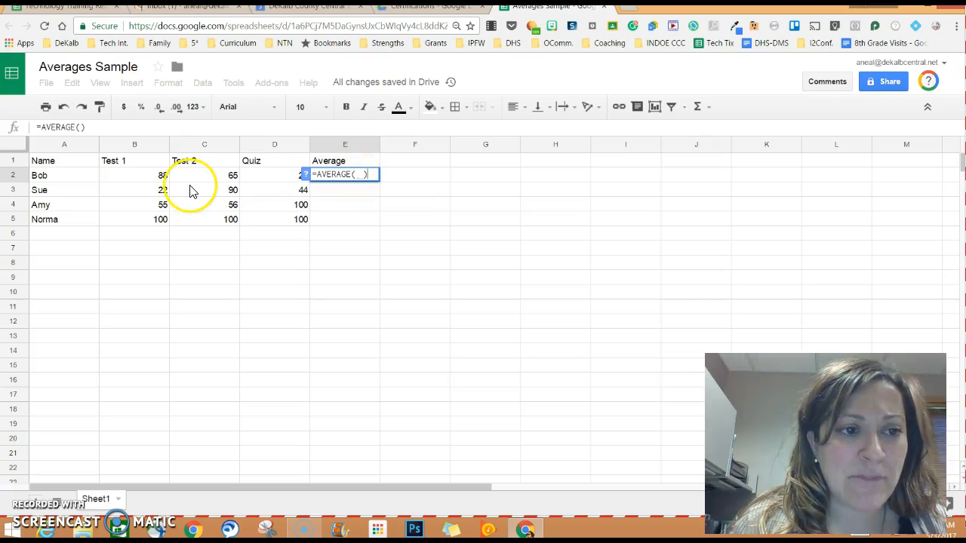
pyautogui.click(147, 182)
pyautogui.moveTo(145, 181); pyautogui.dragTo(278, 181)
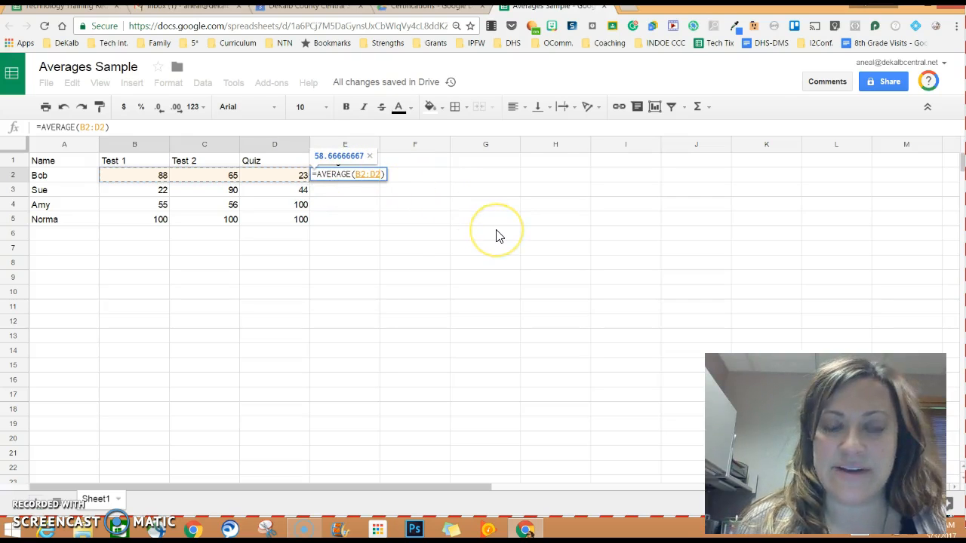
pyautogui.press('Return')
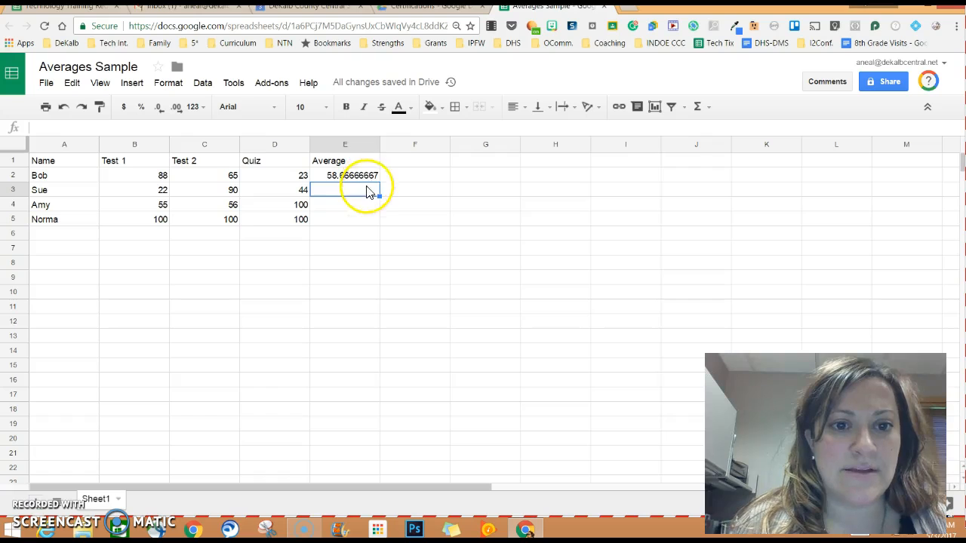
pyautogui.click(372, 178)
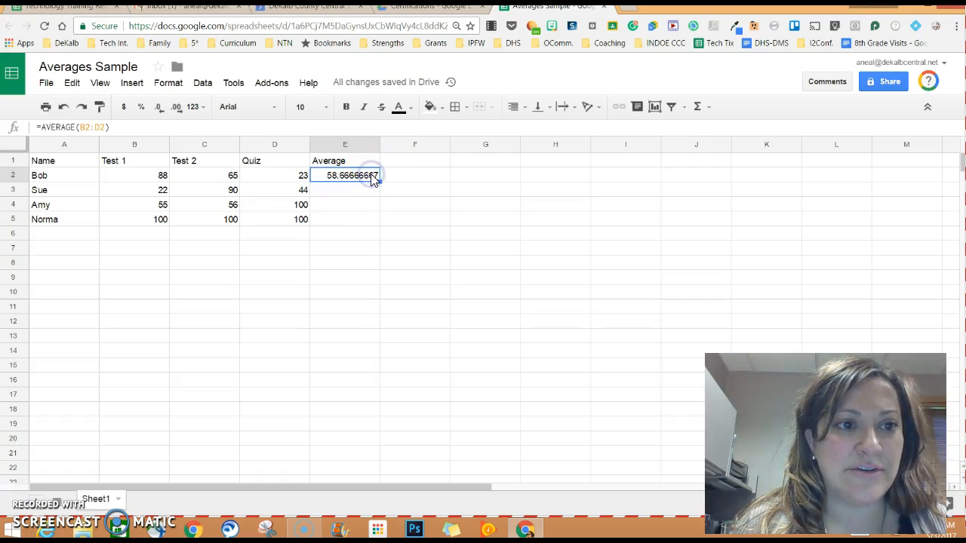
pyautogui.click(351, 191)
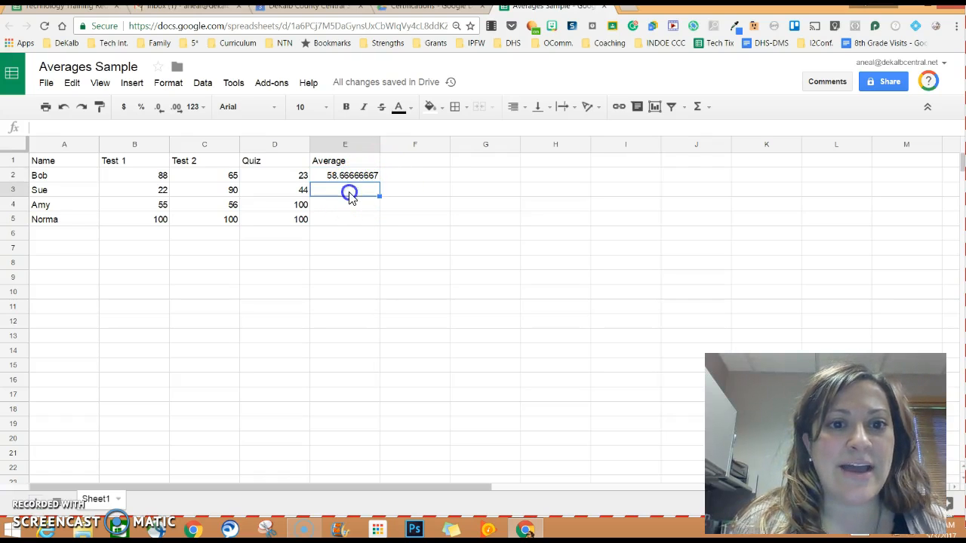
# Calculate the second student's average in E3 with the AVERAGE function over the range B3:D3
pyautogui.click(350, 220)
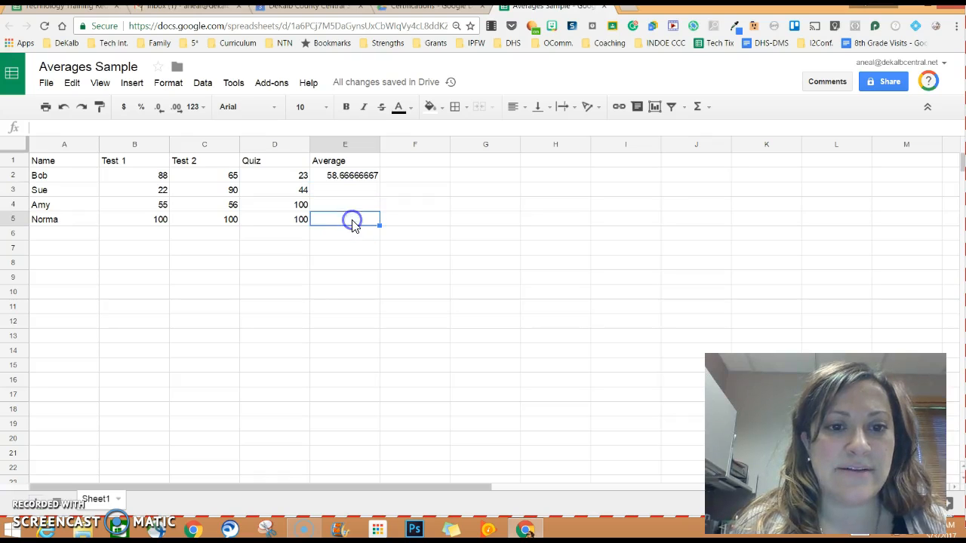
pyautogui.click(348, 190)
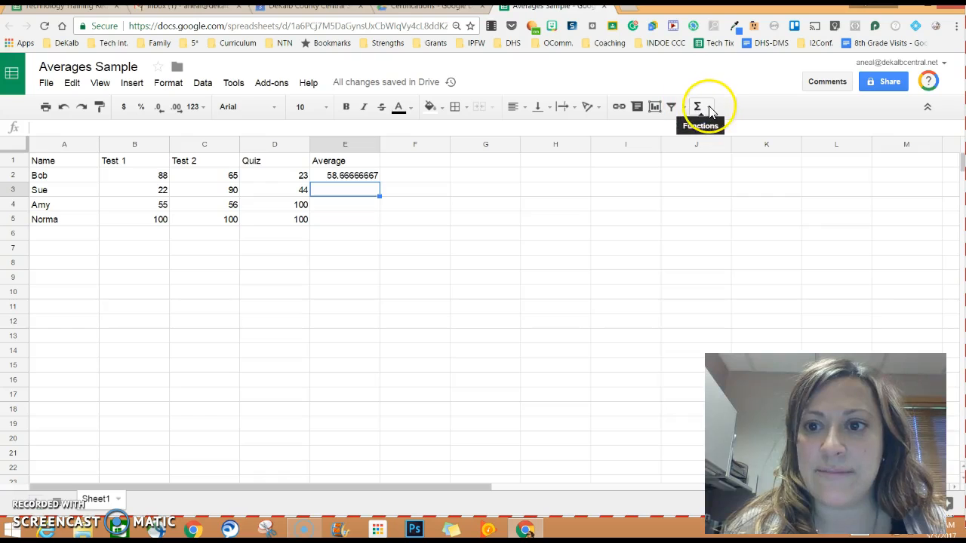
pyautogui.click(699, 106)
pyautogui.click(717, 148)
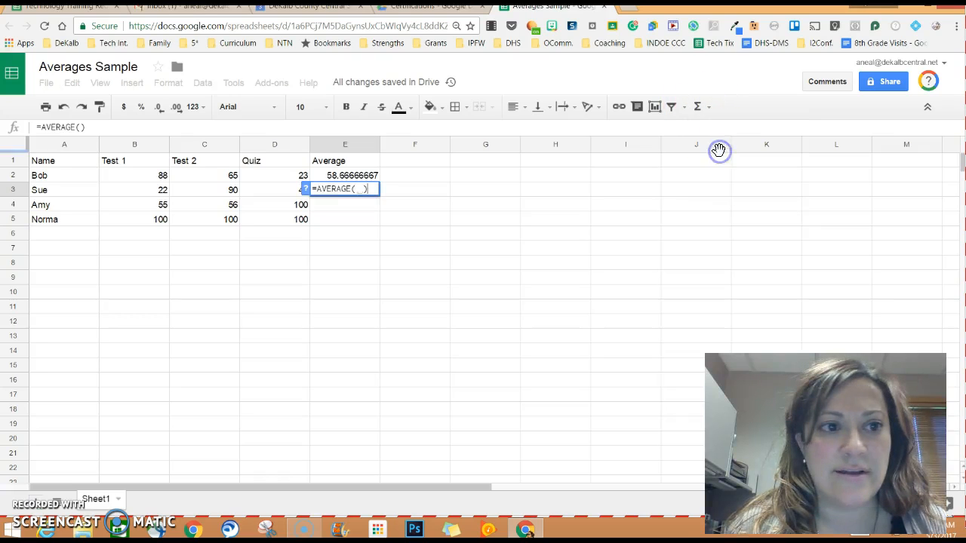
pyautogui.moveTo(153, 191); pyautogui.dragTo(301, 192)
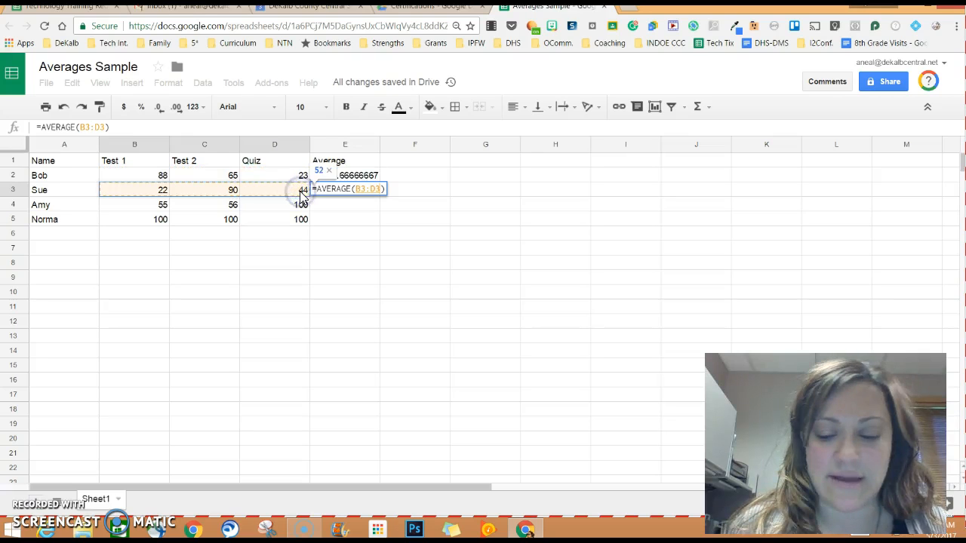
pyautogui.press('Return')
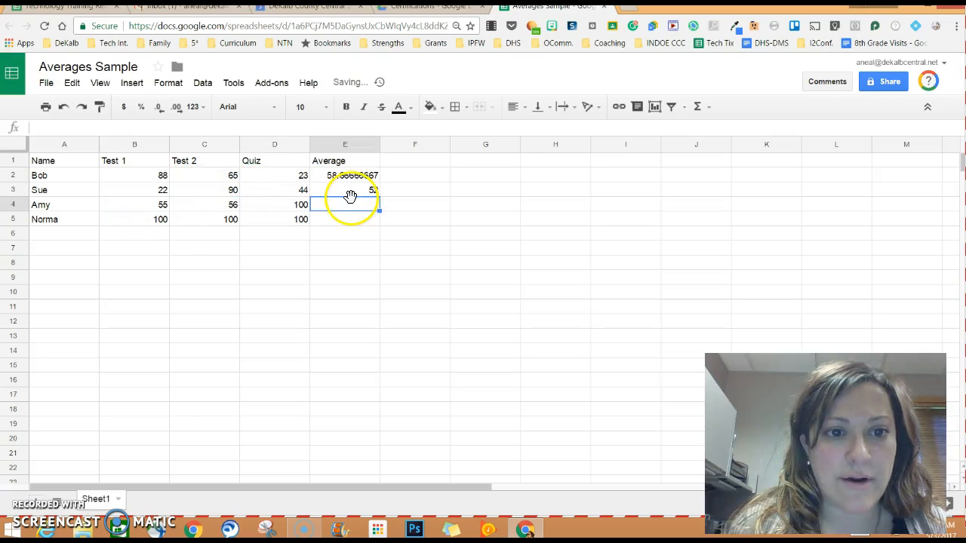
# Fill the AVERAGE formula from E3 down through E6
pyautogui.click(371, 192)
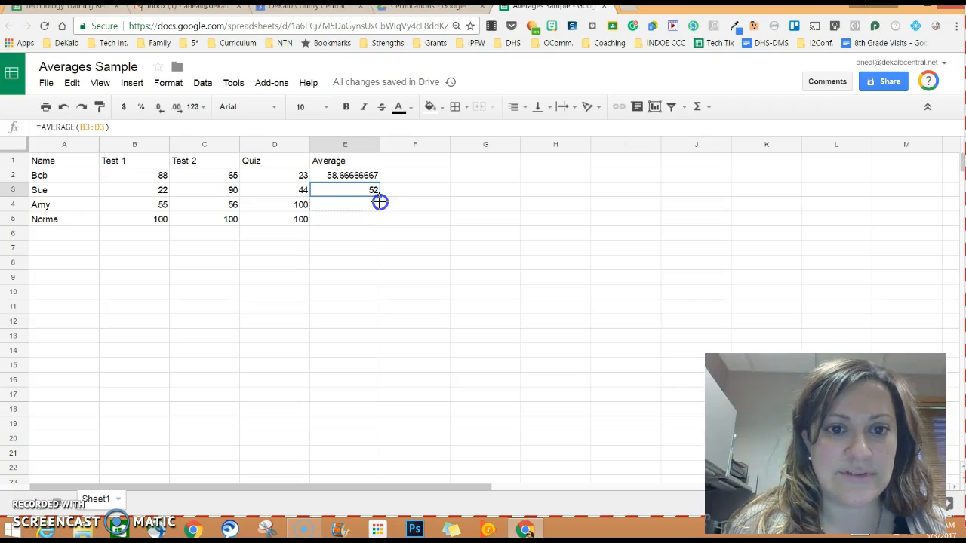
pyautogui.moveTo(379, 212); pyautogui.dragTo(380, 239)
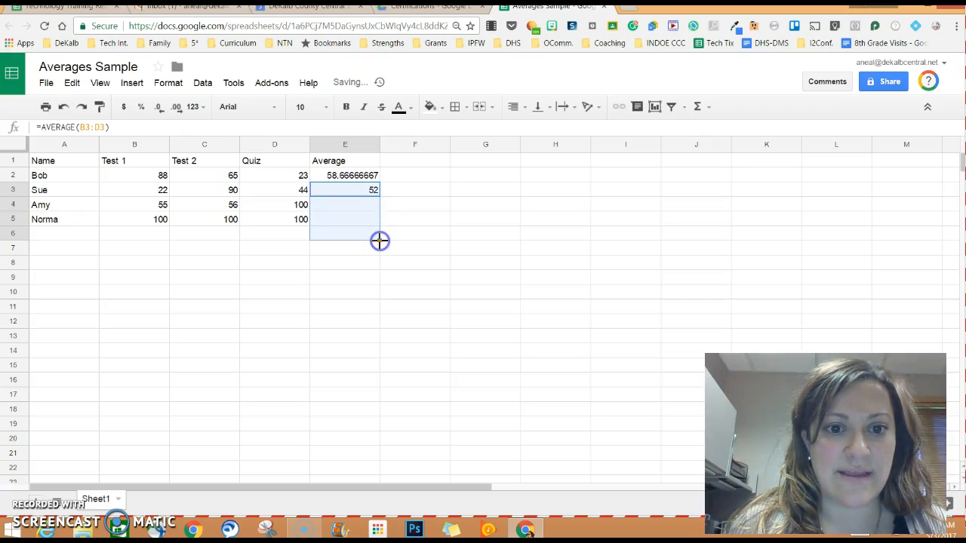
pyautogui.click(374, 195)
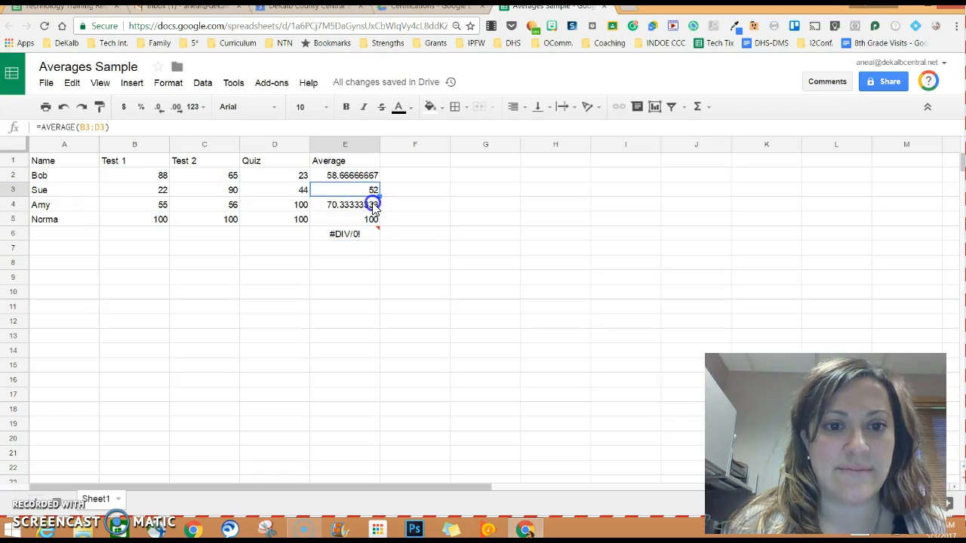
# Examine the AVERAGE formulas in cells E2 through E6 to see which row range each one uses
pyautogui.click(375, 208)
pyautogui.press('Down')
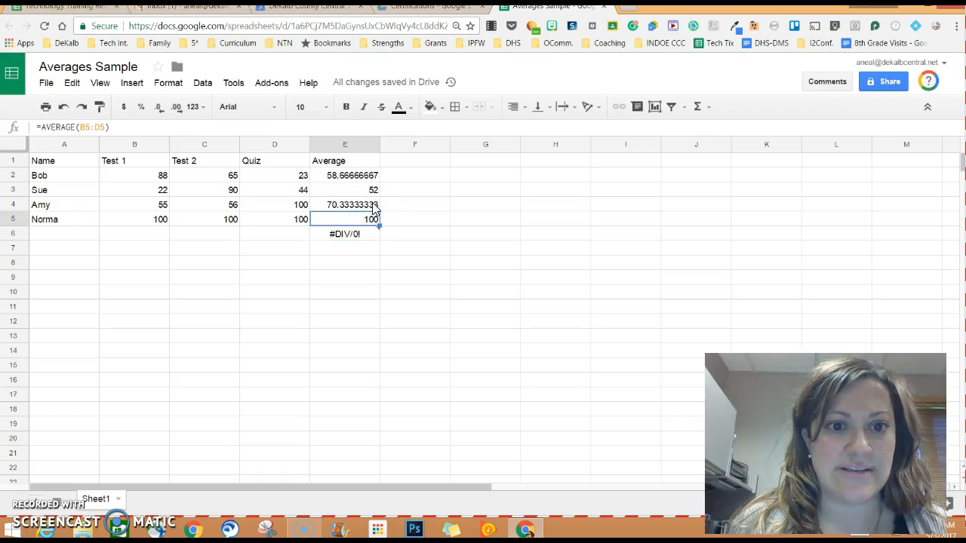
pyautogui.press('Up')
pyautogui.press('Up')
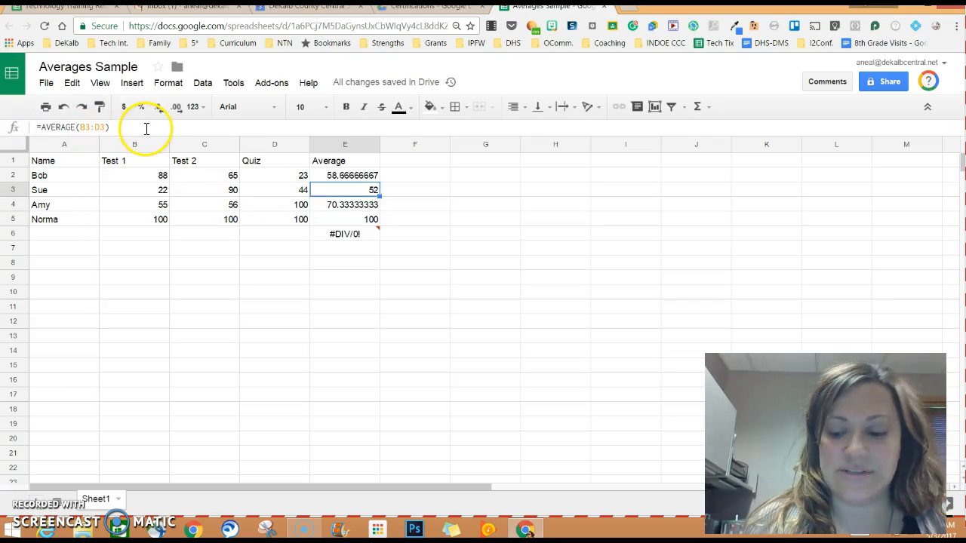
pyautogui.click(355, 211)
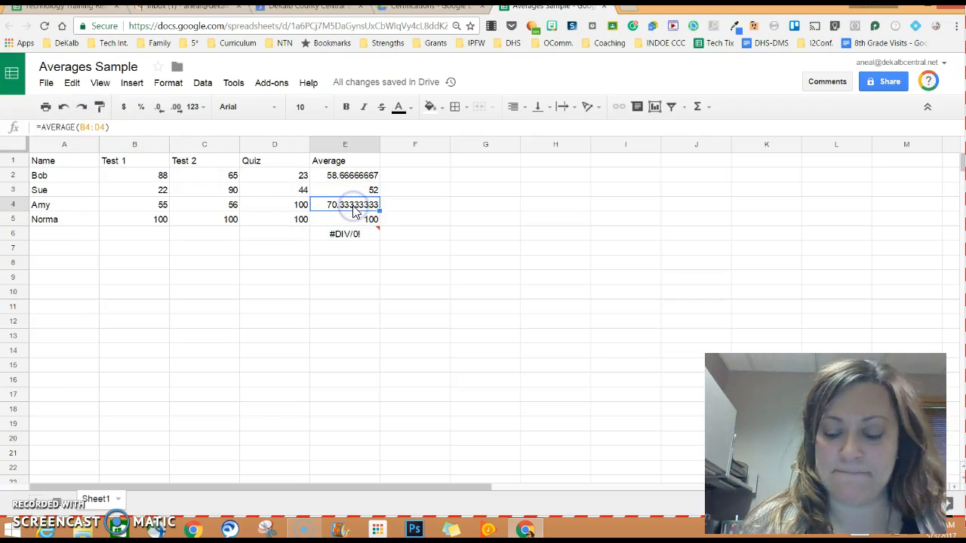
pyautogui.press('Down')
pyautogui.press('Up')
pyautogui.press('Up')
pyautogui.press('Up')
pyautogui.press('Up')
pyautogui.press('Down')
pyautogui.press('Down')
pyautogui.press('Down')
pyautogui.press('Down')
pyautogui.press('Down')
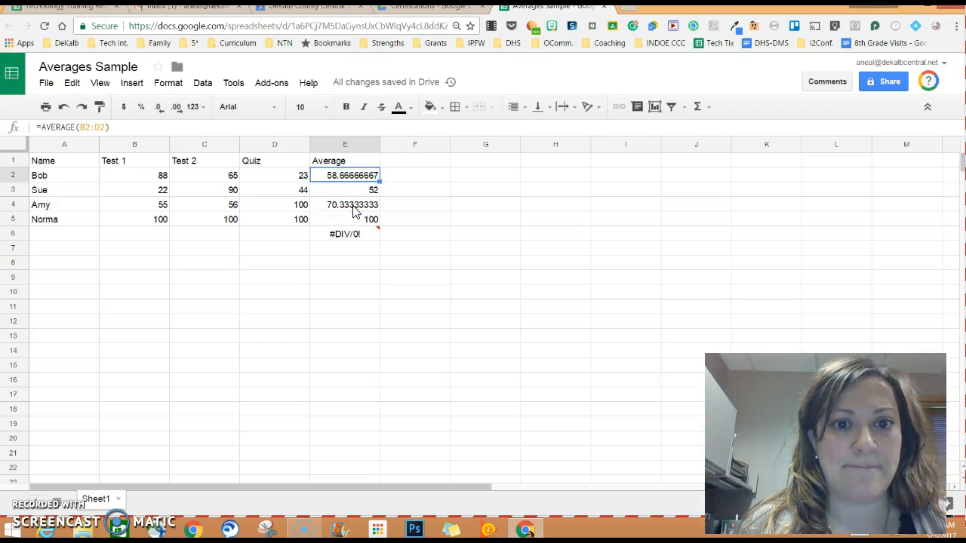
pyautogui.press('Up')
pyautogui.press('Up')
pyautogui.press('Up')
pyautogui.press('Up')
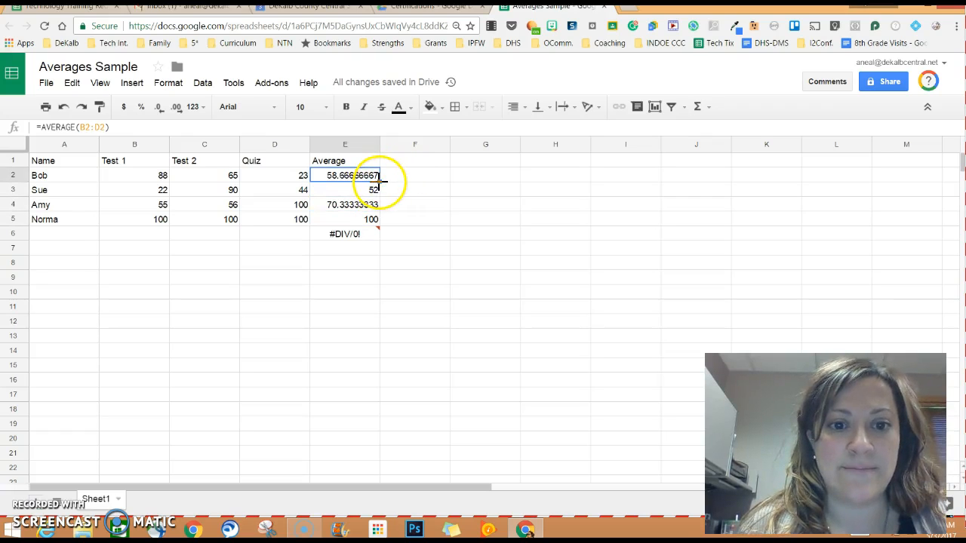
pyautogui.click(361, 236)
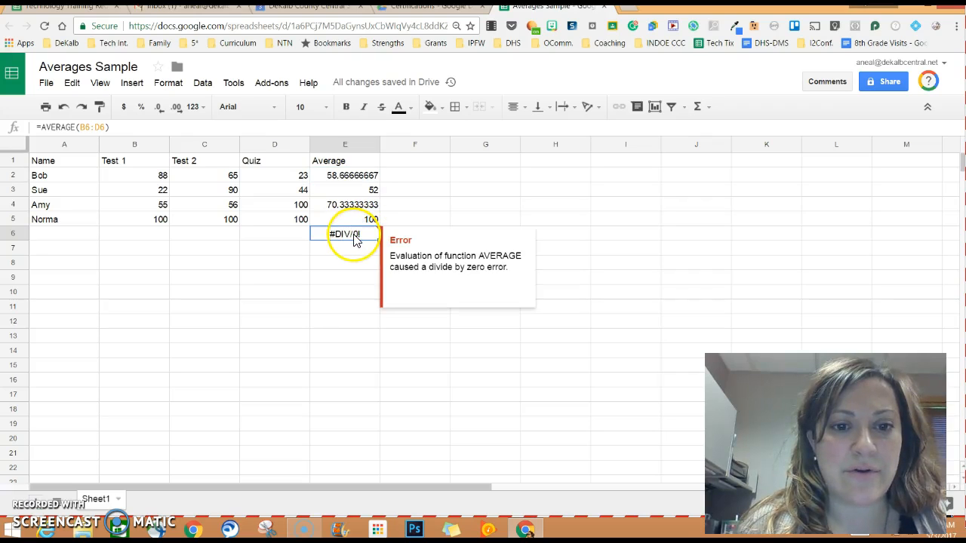
# Add a fifth student's name in A6 with a Test 1 score of 50 in B6
pyautogui.click(80, 239)
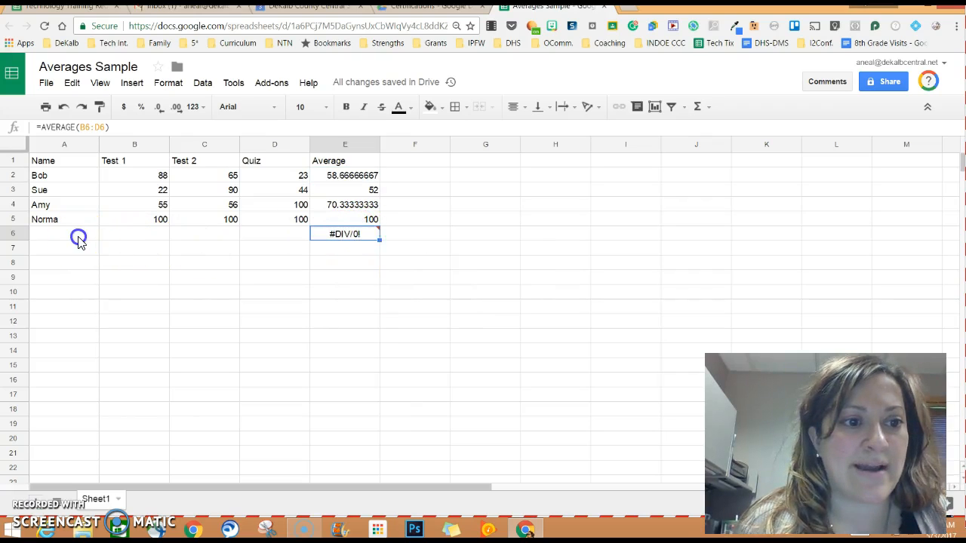
pyautogui.write('Tim')
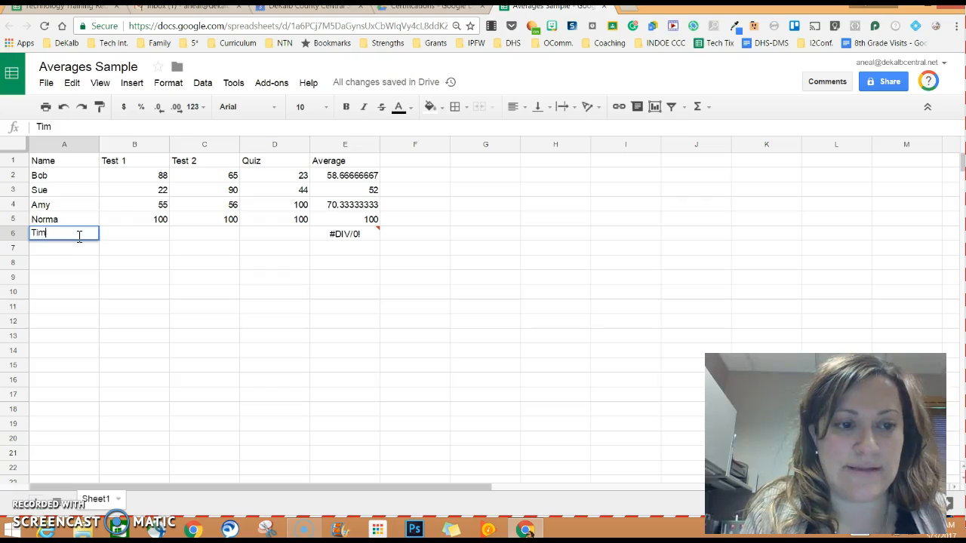
pyautogui.press('Return')
pyautogui.press('Up')
pyautogui.press('Right')
pyautogui.press('Right')
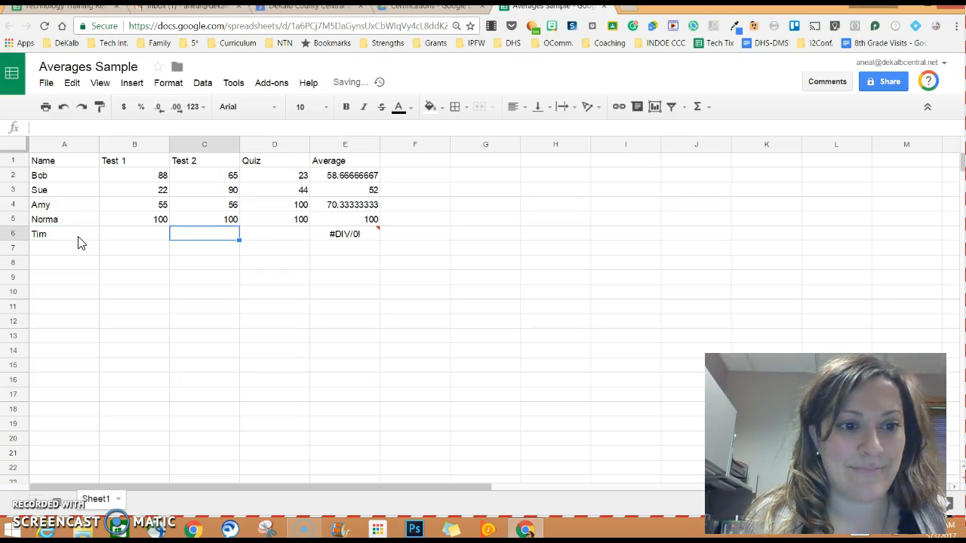
pyautogui.press('Left')
pyautogui.write('5')
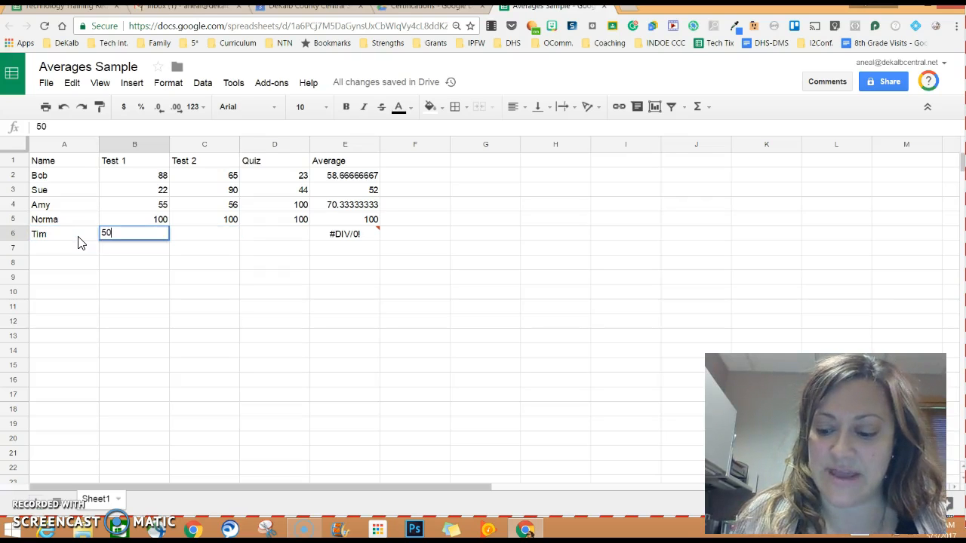
pyautogui.write('0')
pyautogui.press('Tab')
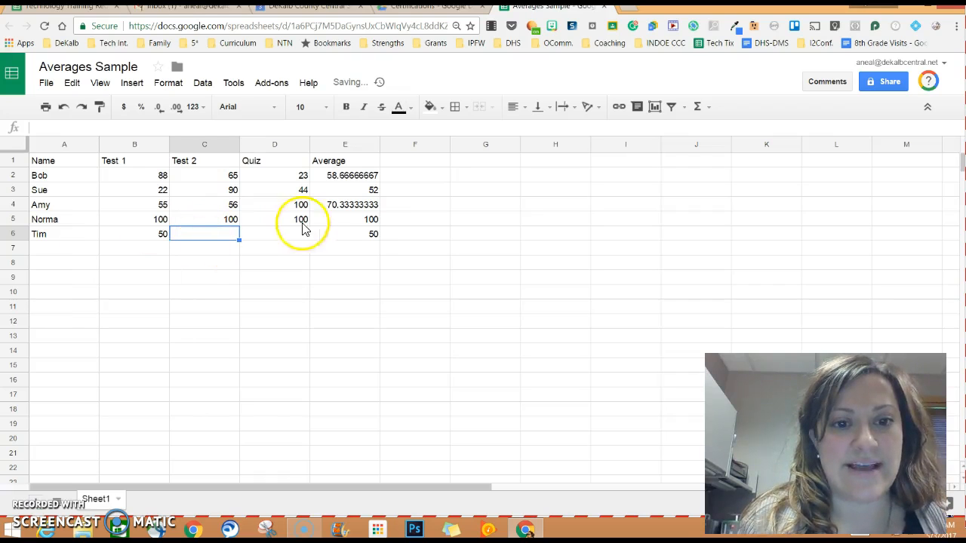
# Enter the fifth student's remaining scores in row 6: Test 2 75 and Quiz 90
pyautogui.click(359, 234)
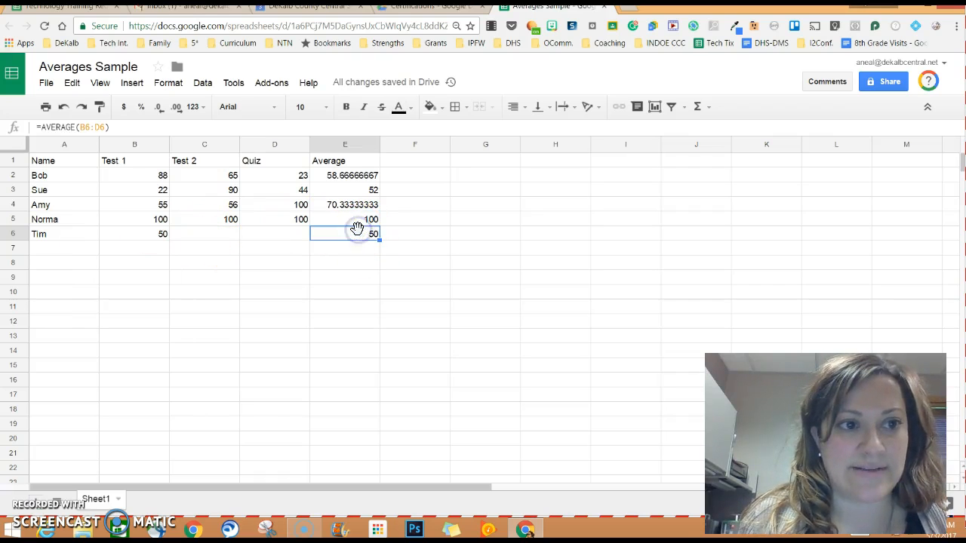
pyautogui.write('75')
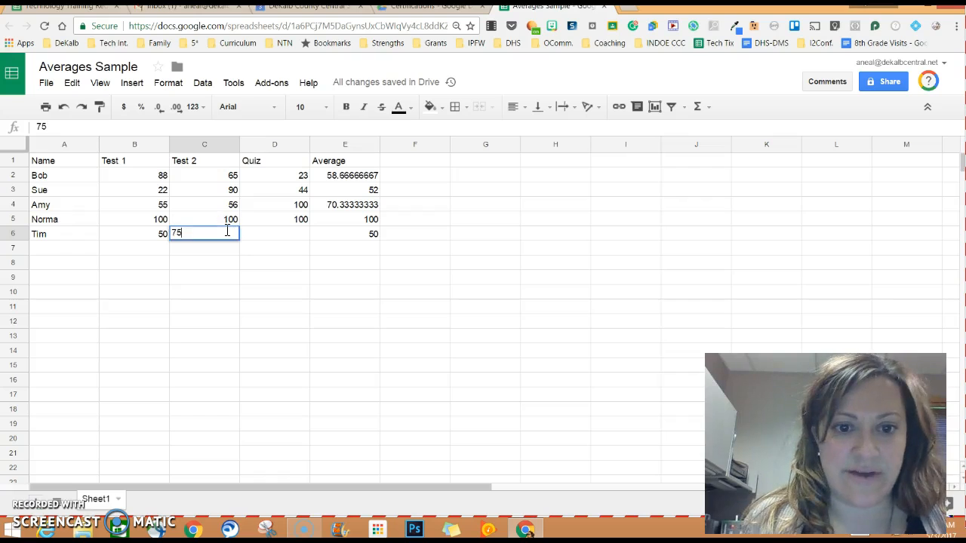
pyautogui.press('Return')
pyautogui.press('Right')
pyautogui.press('Up')
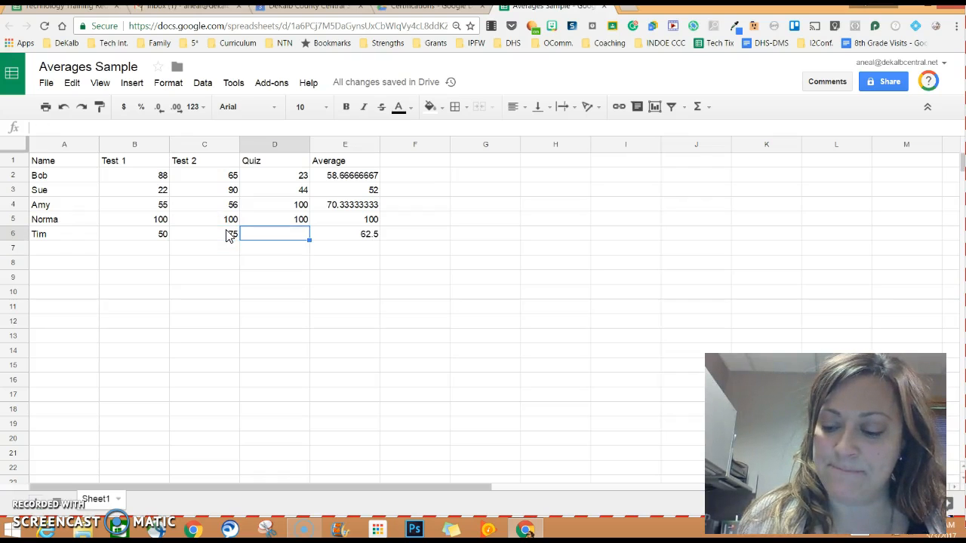
pyautogui.press('Return')
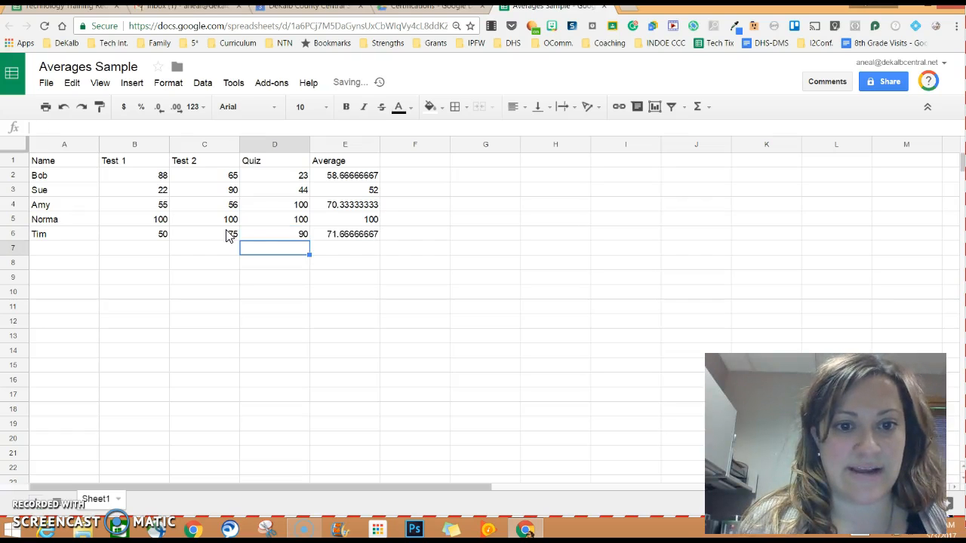
# Review the formulas in the Average column from row 6 up to the header
pyautogui.click(344, 235)
pyautogui.press('Up')
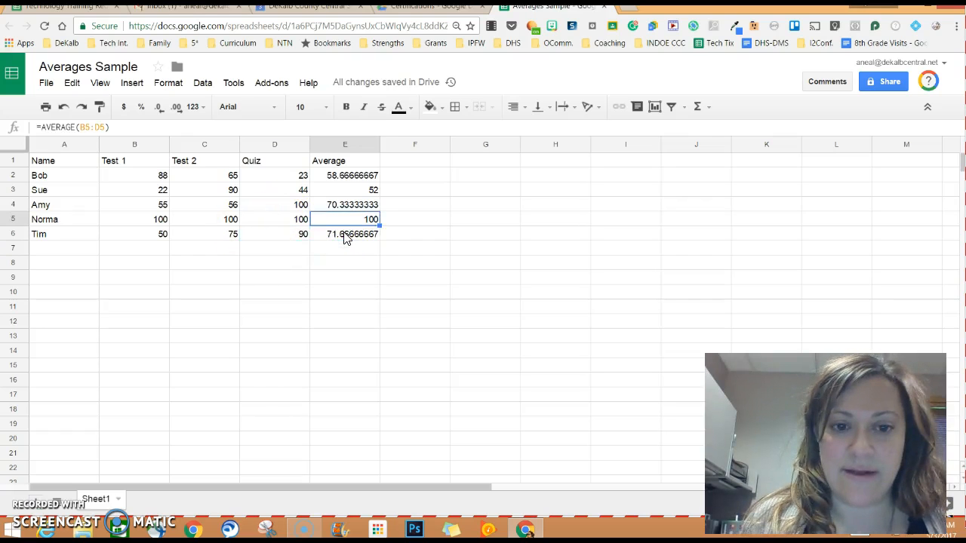
pyautogui.press('Up')
pyautogui.press('Up')
pyautogui.press('Up')
pyautogui.press('Up')
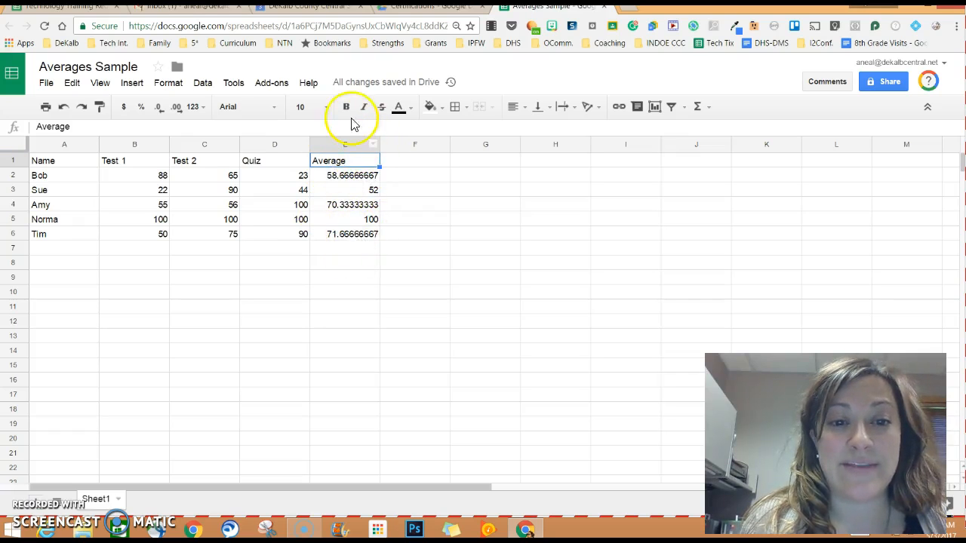
# Apply the Percent number format to the entire Average column E
pyautogui.click(350, 142)
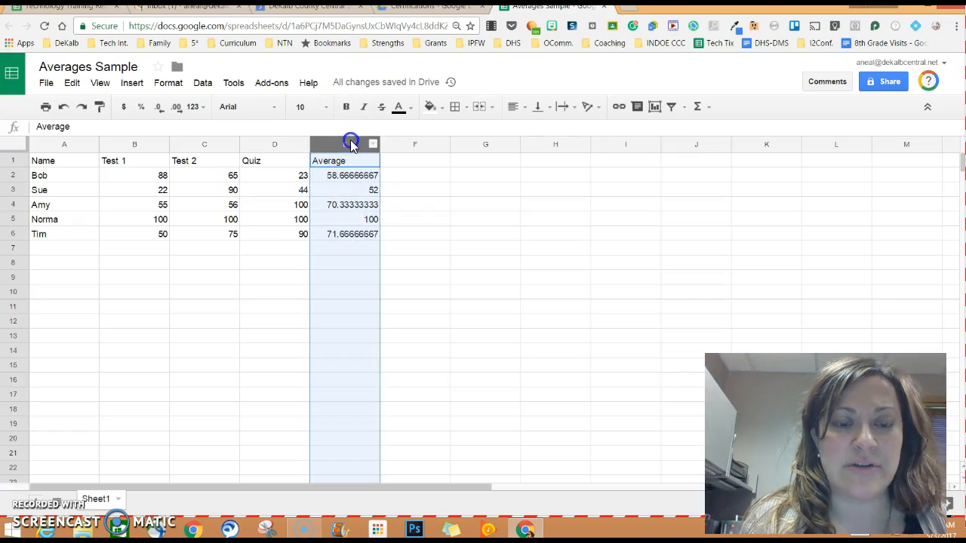
pyautogui.click(100, 85)
pyautogui.click(169, 83)
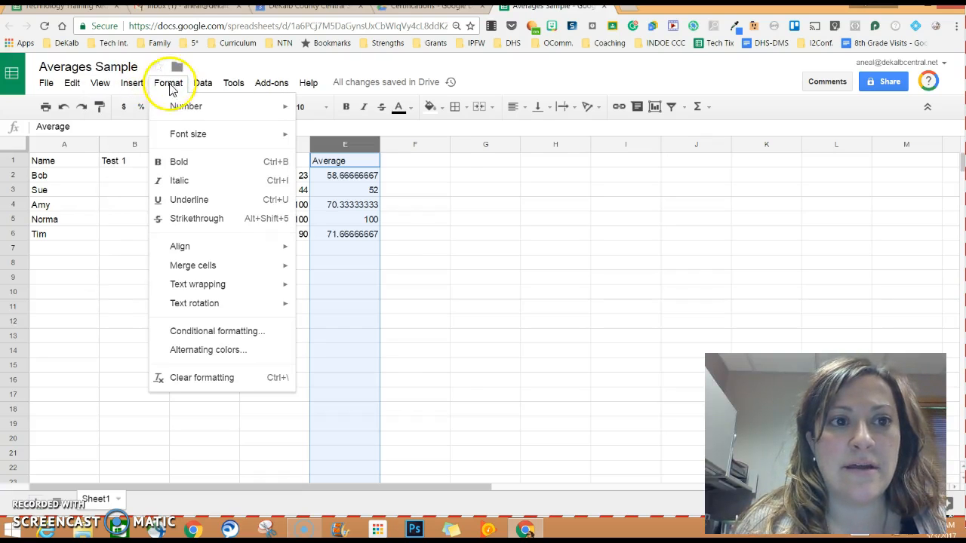
pyautogui.moveTo(172, 116)
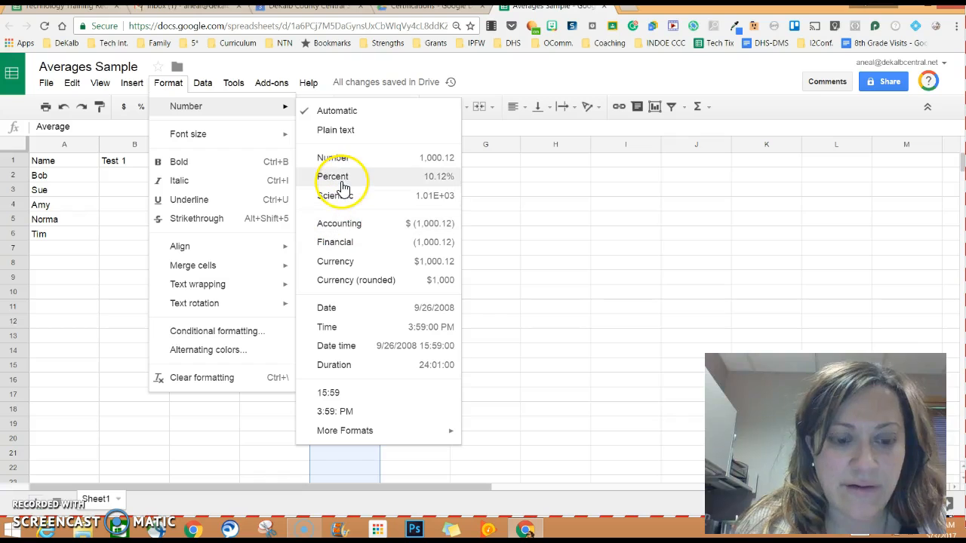
pyautogui.click(342, 186)
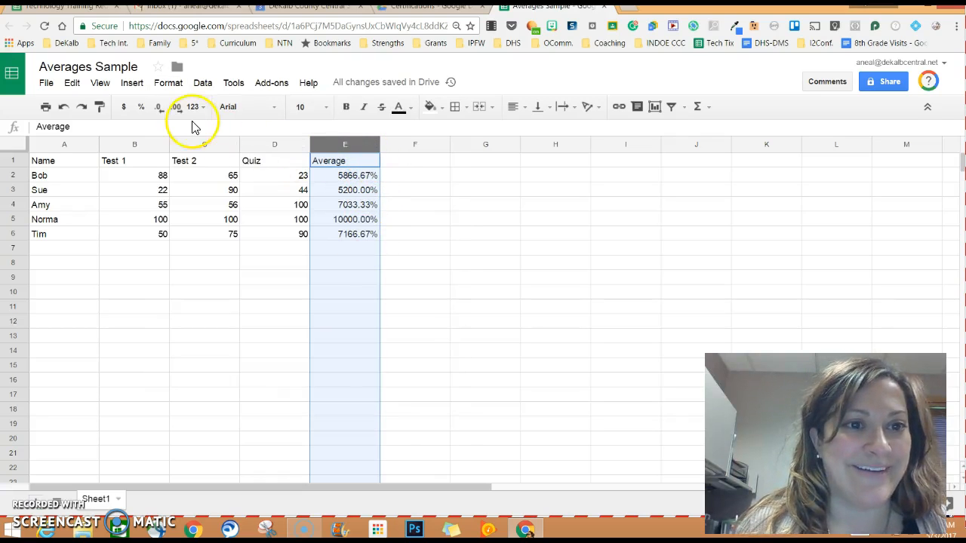
pyautogui.click(171, 83)
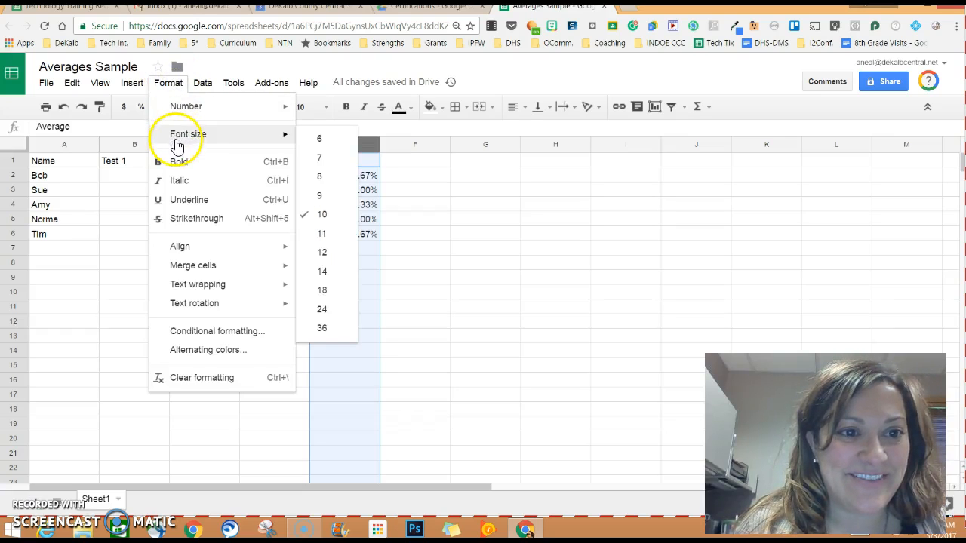
pyautogui.moveTo(184, 113)
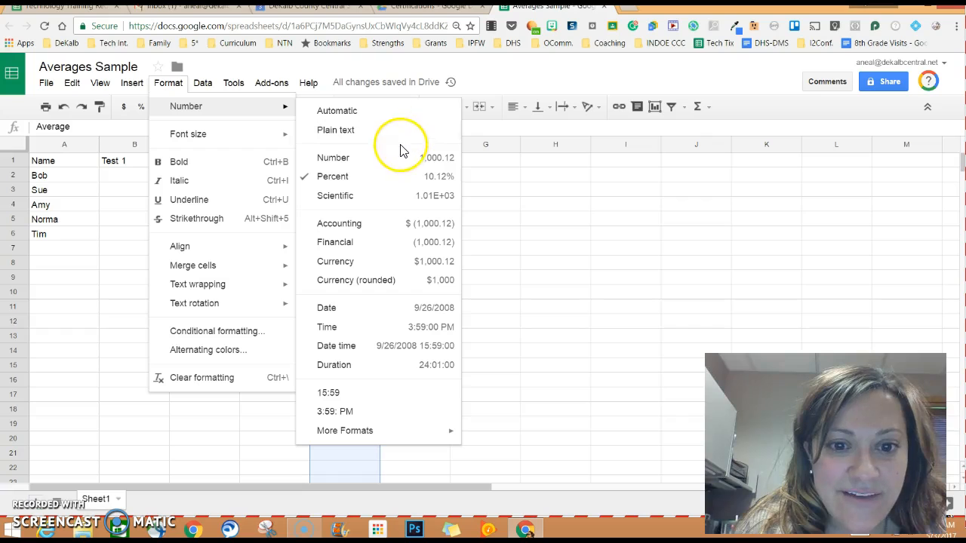
pyautogui.click(438, 179)
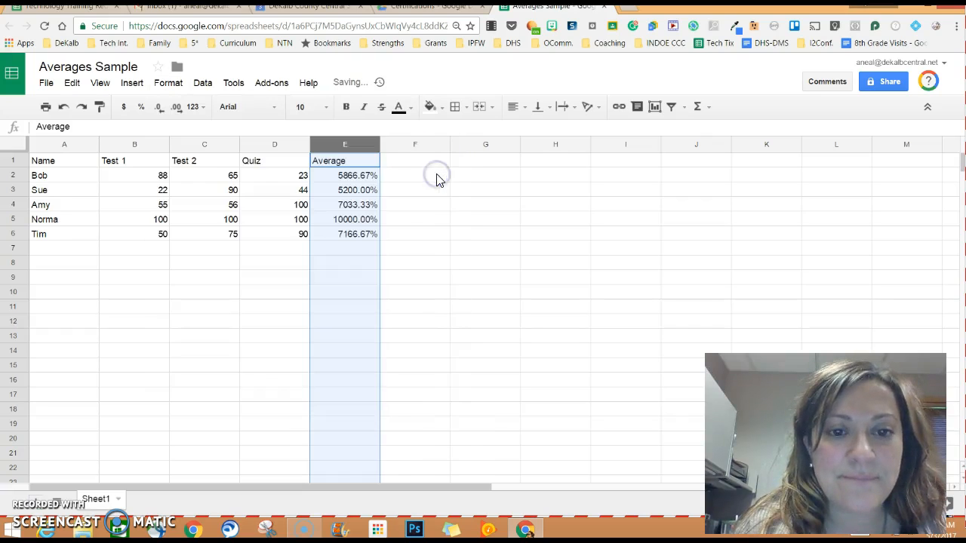
pyautogui.click(419, 236)
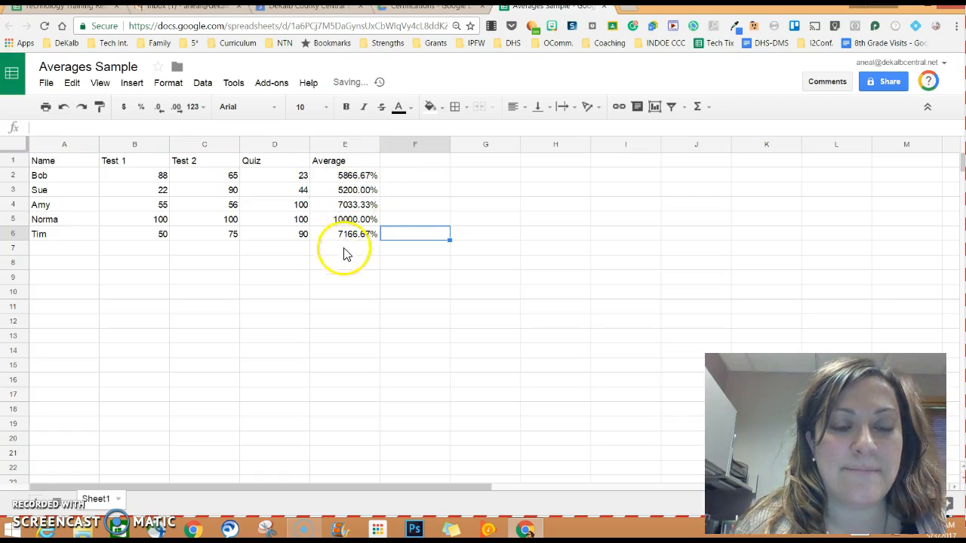
# Check the first student's average formula in E2 and the Test 1 score in B2
pyautogui.click(367, 175)
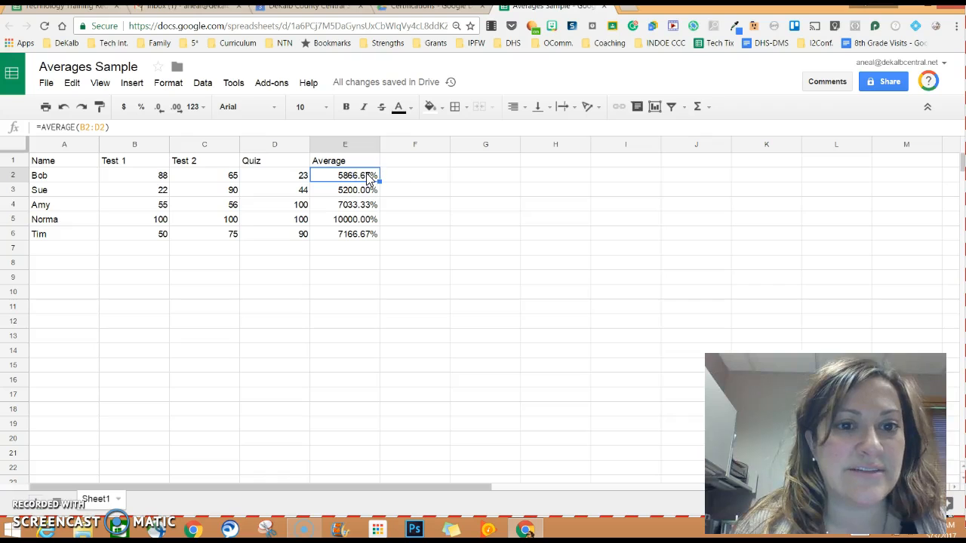
pyautogui.click(125, 180)
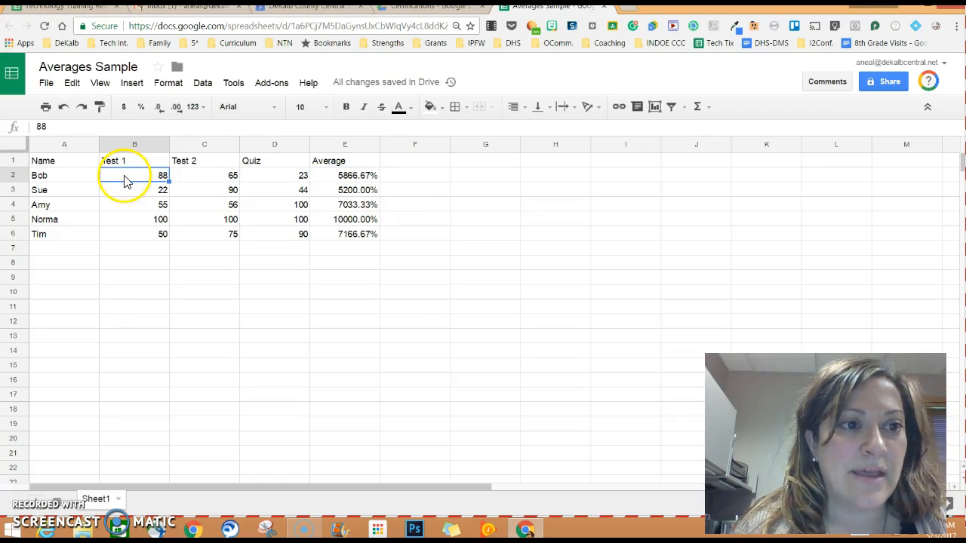